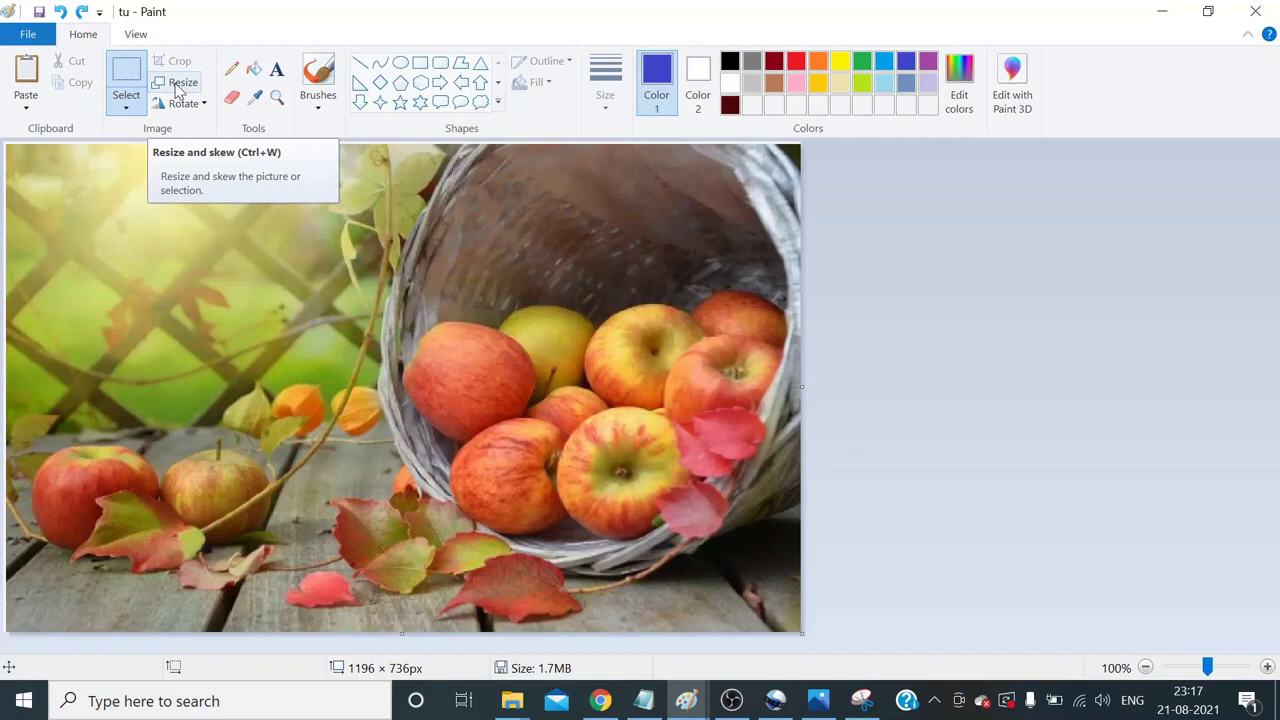
# - View the Resize and Skew options and close them without applying a change
pyautogui.click(177, 88)
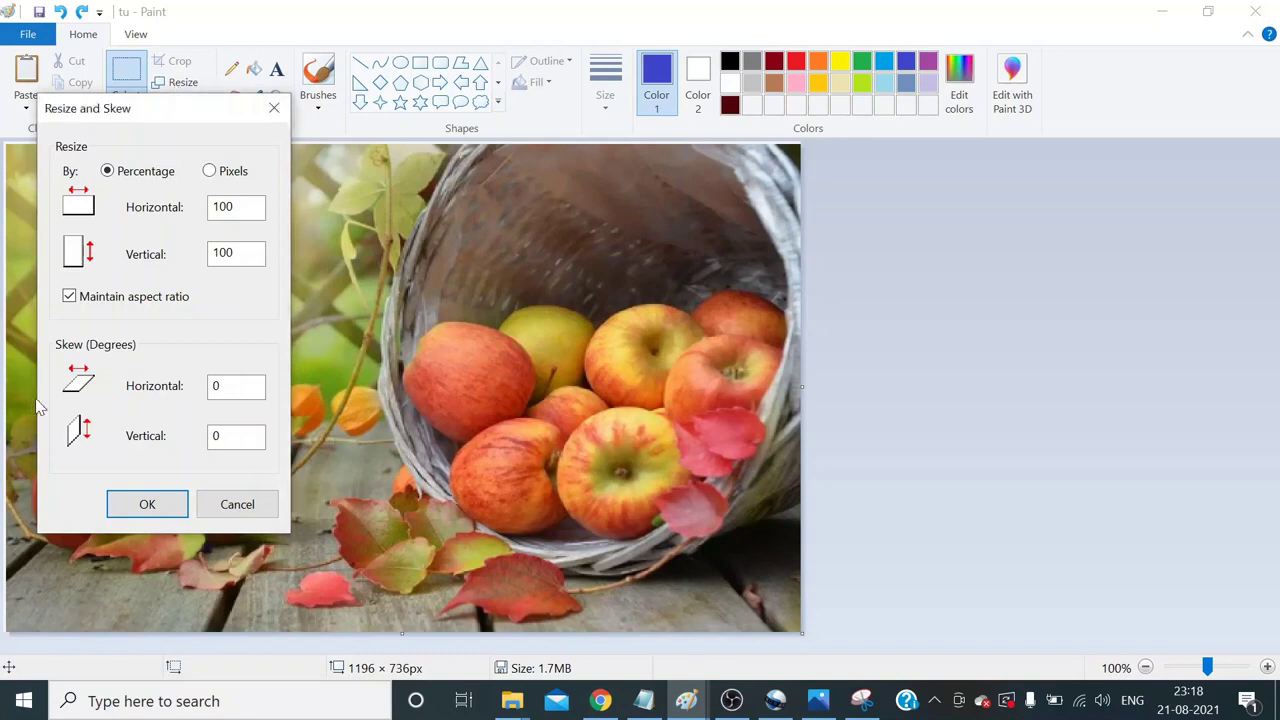
pyautogui.click(238, 504)
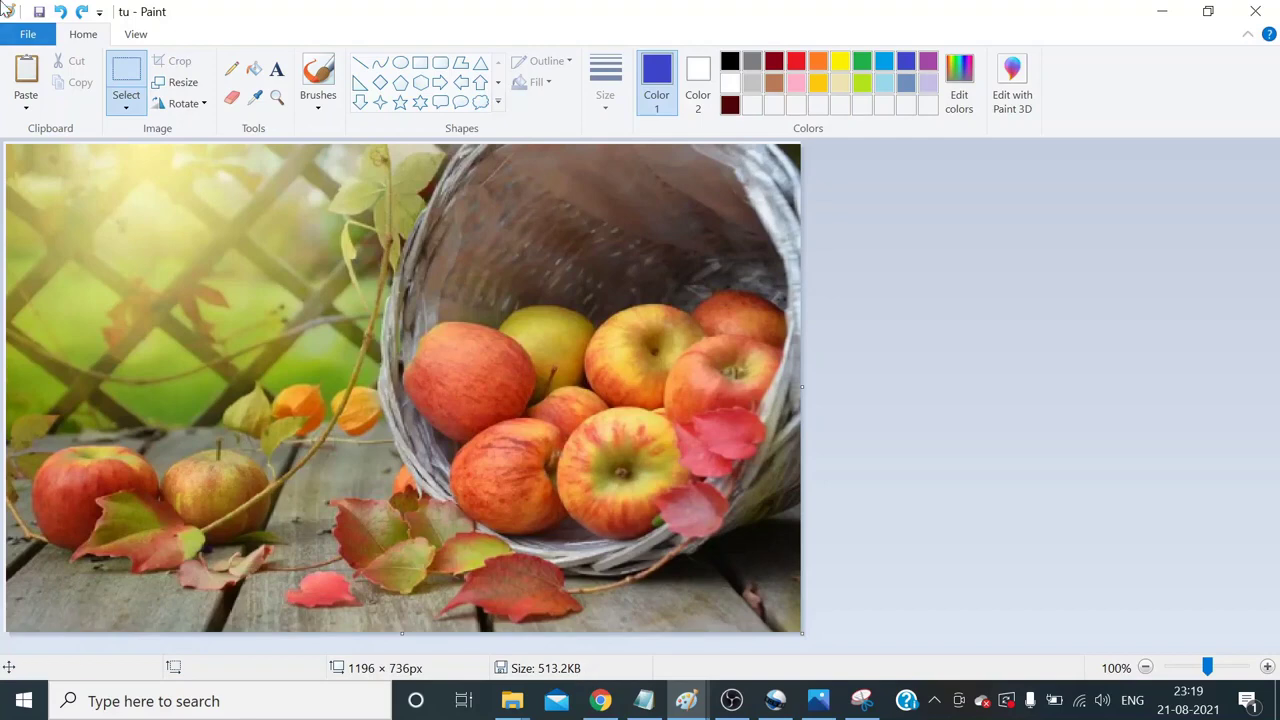
# - Resize the picture to 50 percent with the aspect ratio maintained, and save the file
pyautogui.click(190, 86)
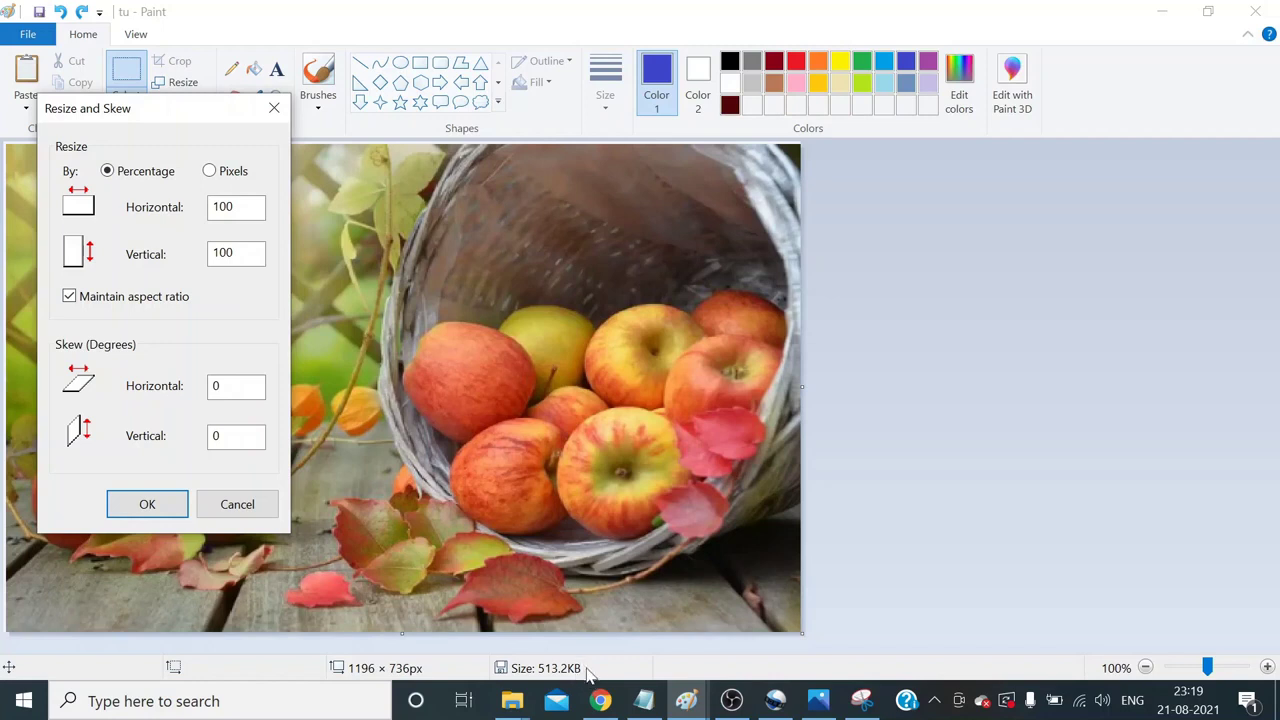
pyautogui.doubleClick(222, 207)
pyautogui.press('BackSpace')
pyautogui.write('54')
pyautogui.press('BackSpace')
pyautogui.write('0')
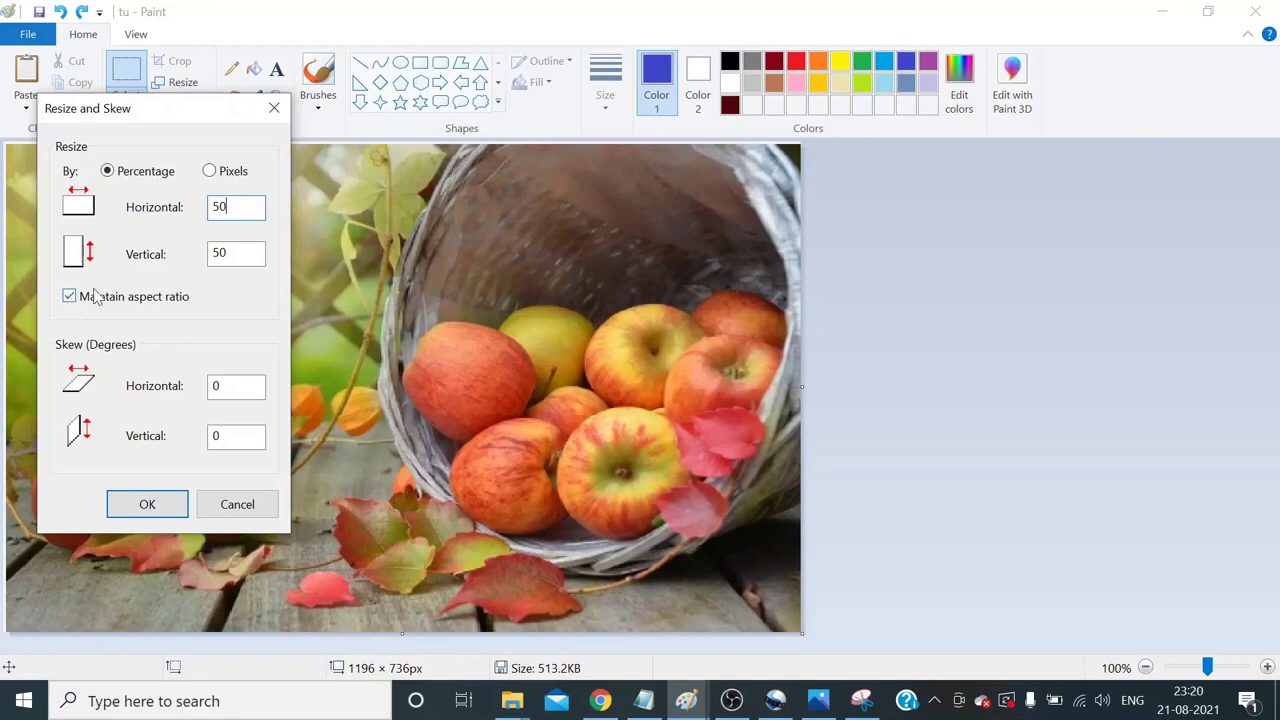
pyautogui.click(160, 504)
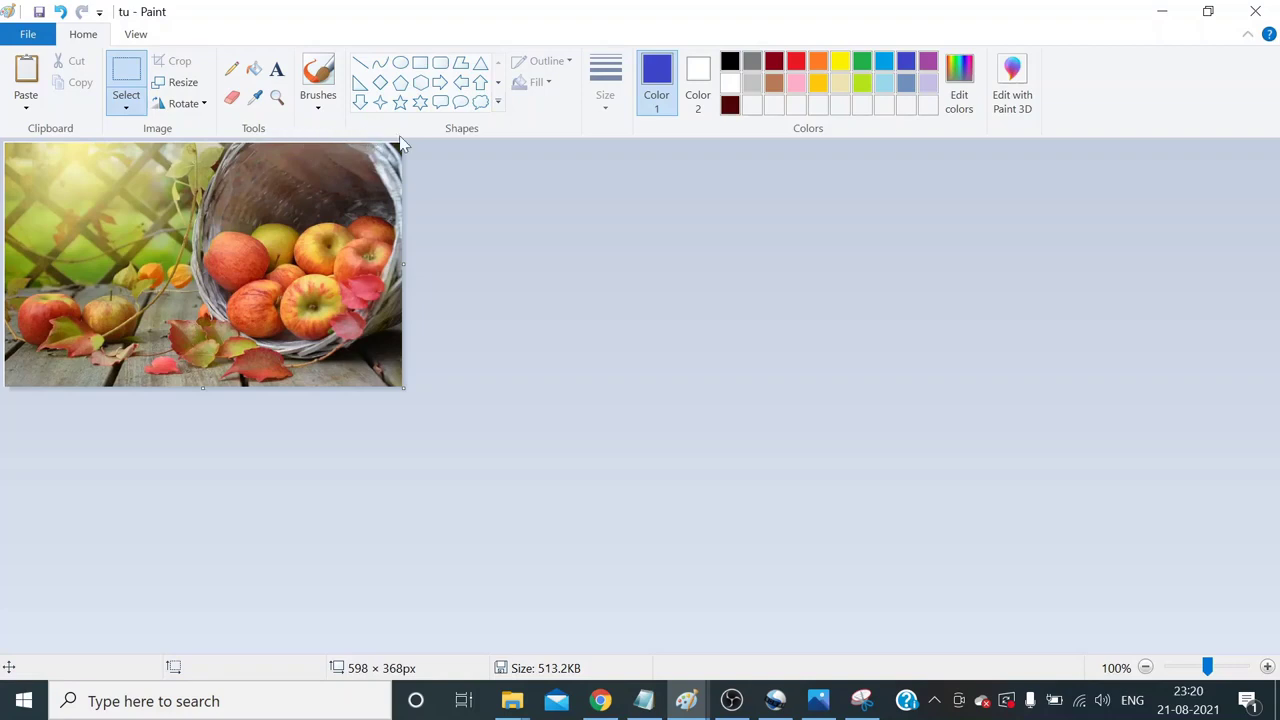
pyautogui.click(22, 35)
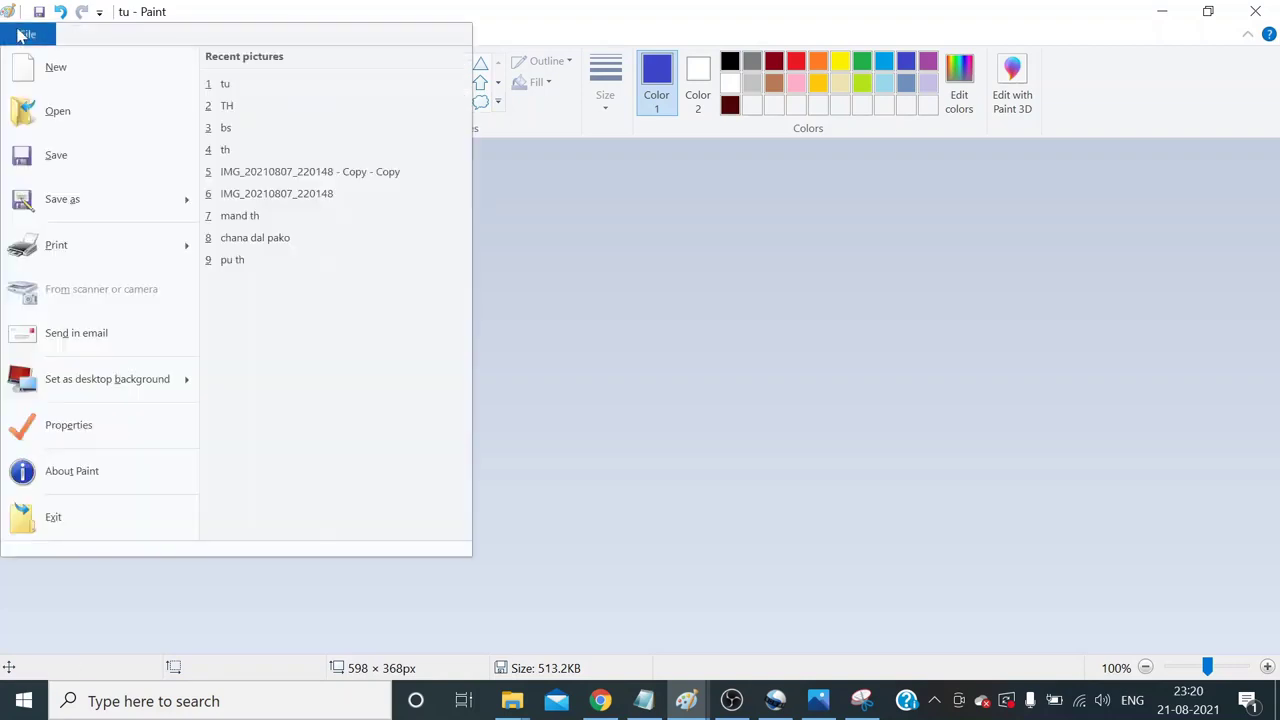
pyautogui.click(55, 160)
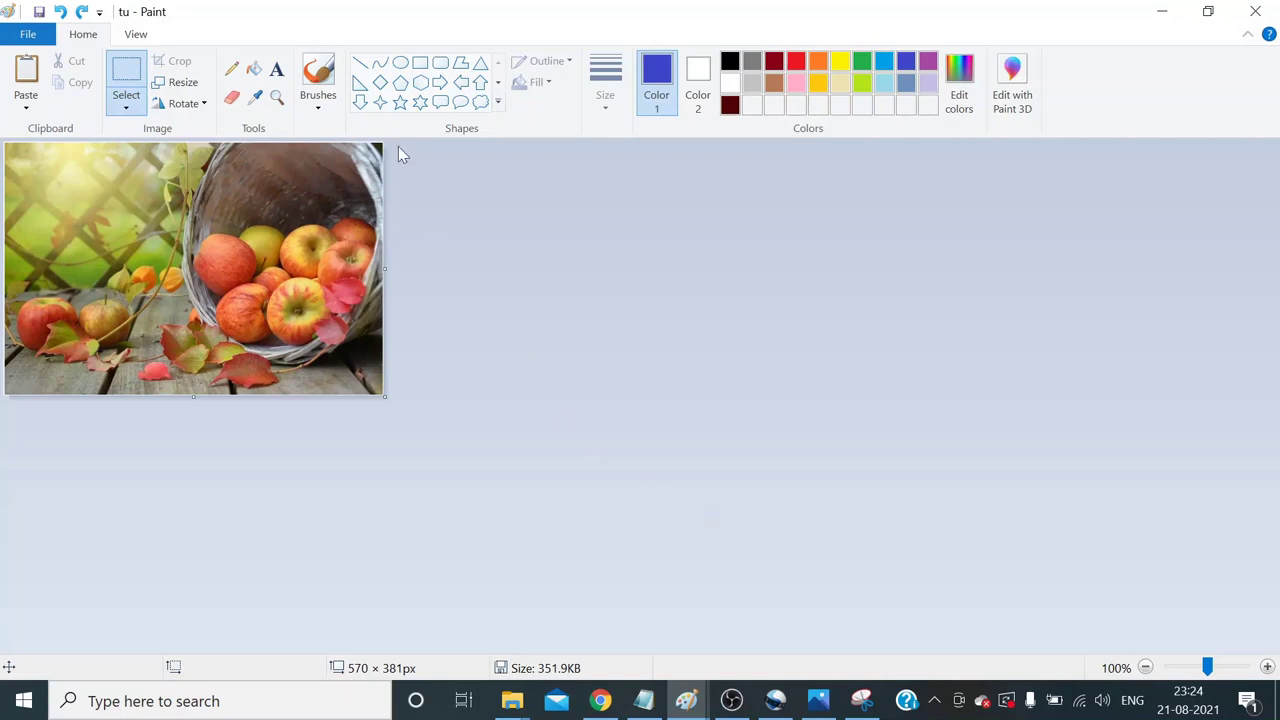
# - Resize the picture without maintaining aspect ratio to 60 percent horizontally and 50 percent vertically, and save the file
pyautogui.click(186, 84)
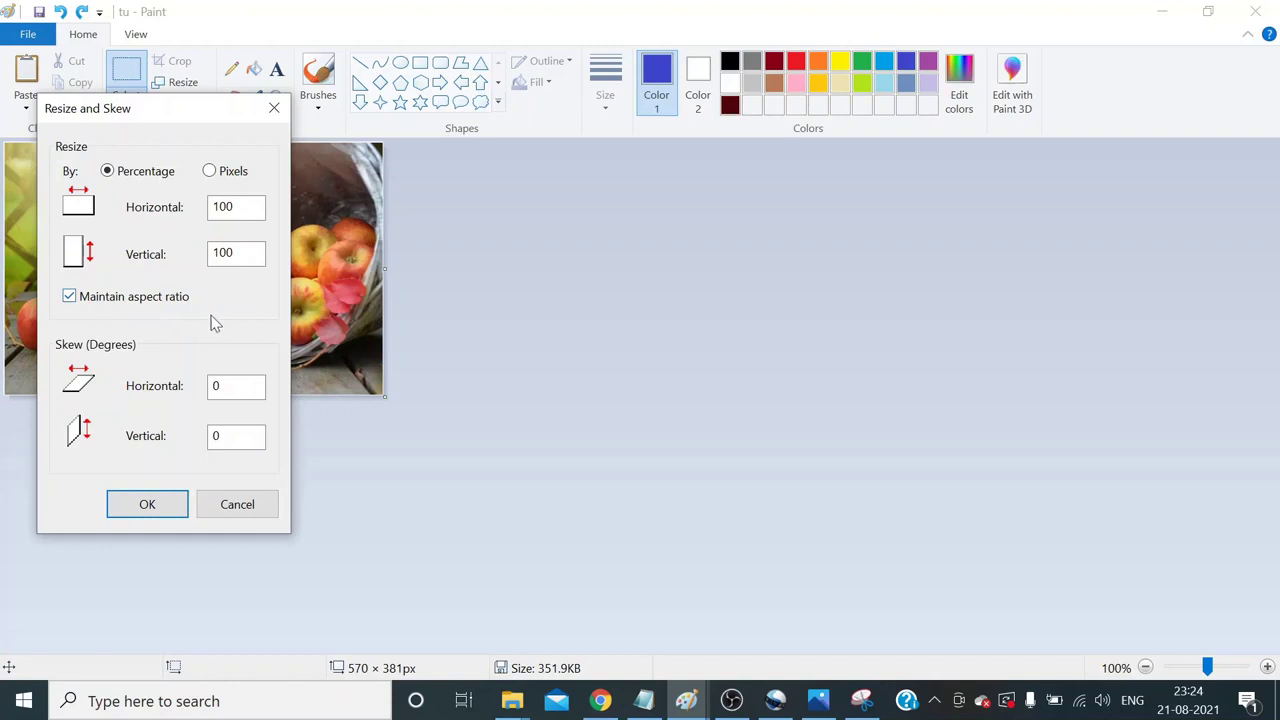
pyautogui.click(70, 297)
pyautogui.click(238, 207)
pyautogui.doubleClick(230, 207)
pyautogui.press('BackSpace')
pyautogui.press('Tab')
pyautogui.press('BackSpace')
pyautogui.click(214, 207)
pyautogui.write('60')
pyautogui.press('Tab')
pyautogui.write('50')
pyautogui.click(176, 507)
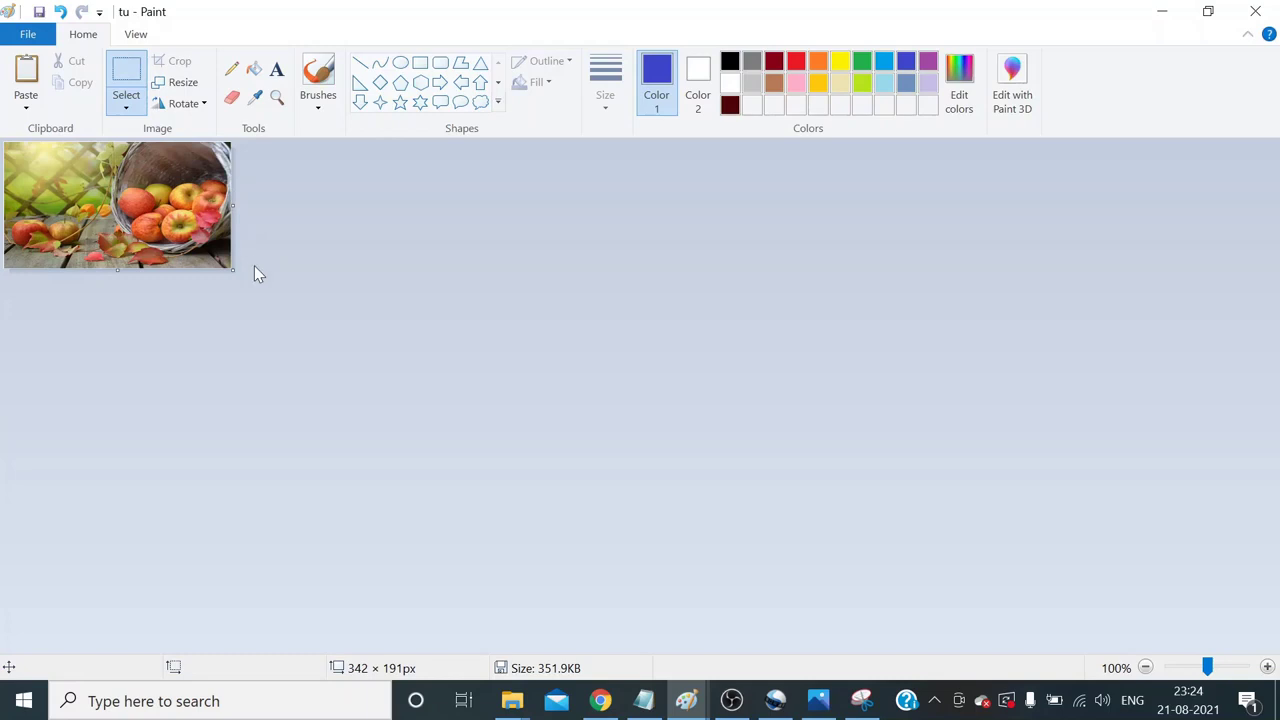
pyautogui.click(26, 35)
pyautogui.click(56, 155)
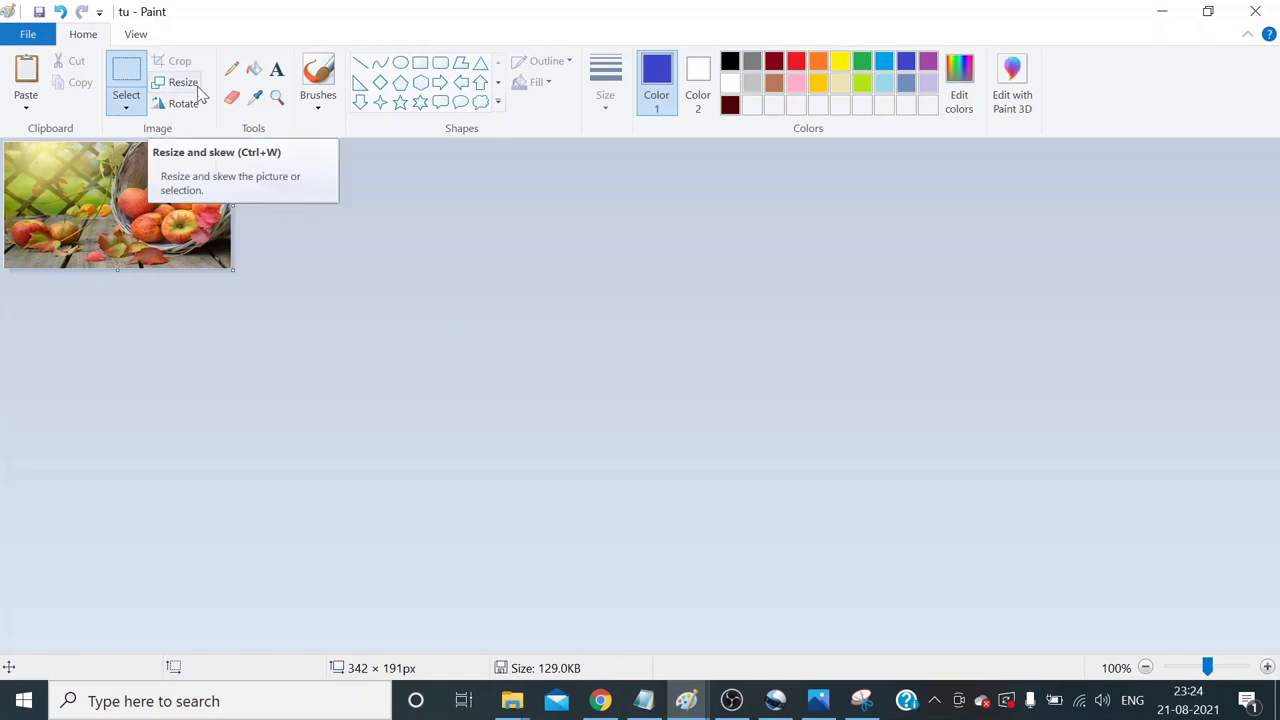
# - Undo the last resize and view the Resize and Skew options without applying a change
pyautogui.hotkey('ctrl', 'z')
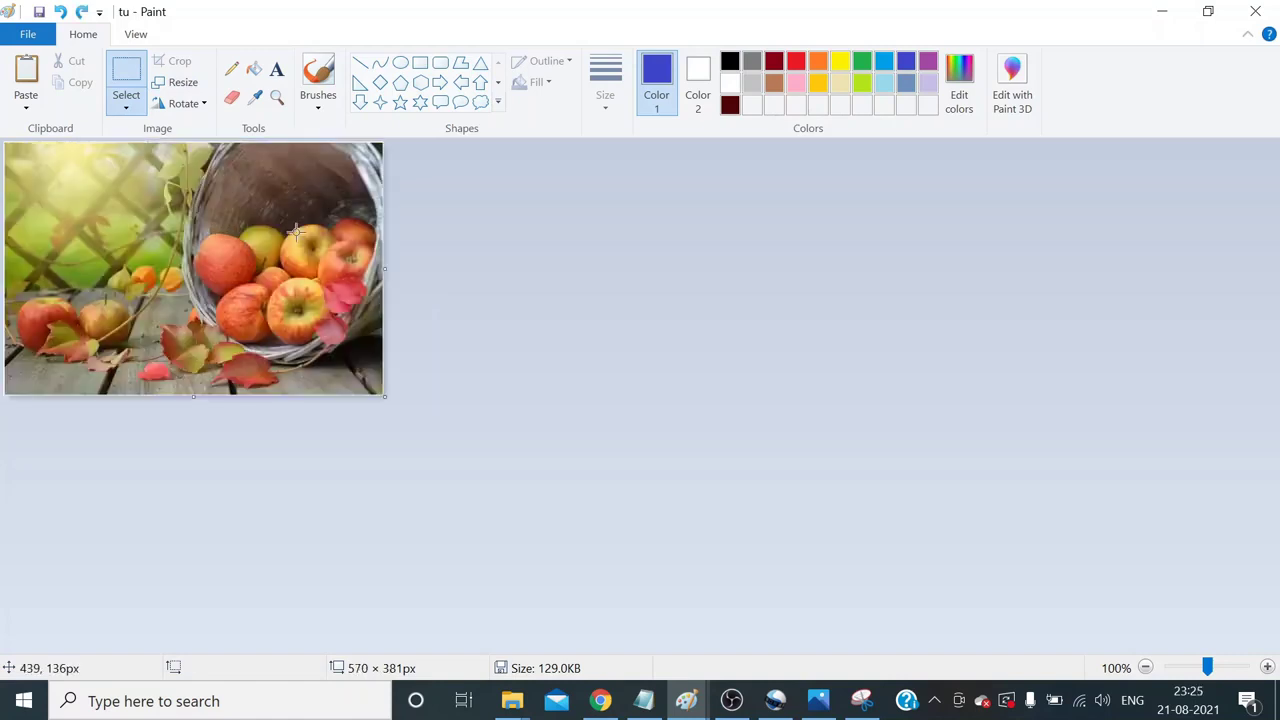
pyautogui.click(197, 88)
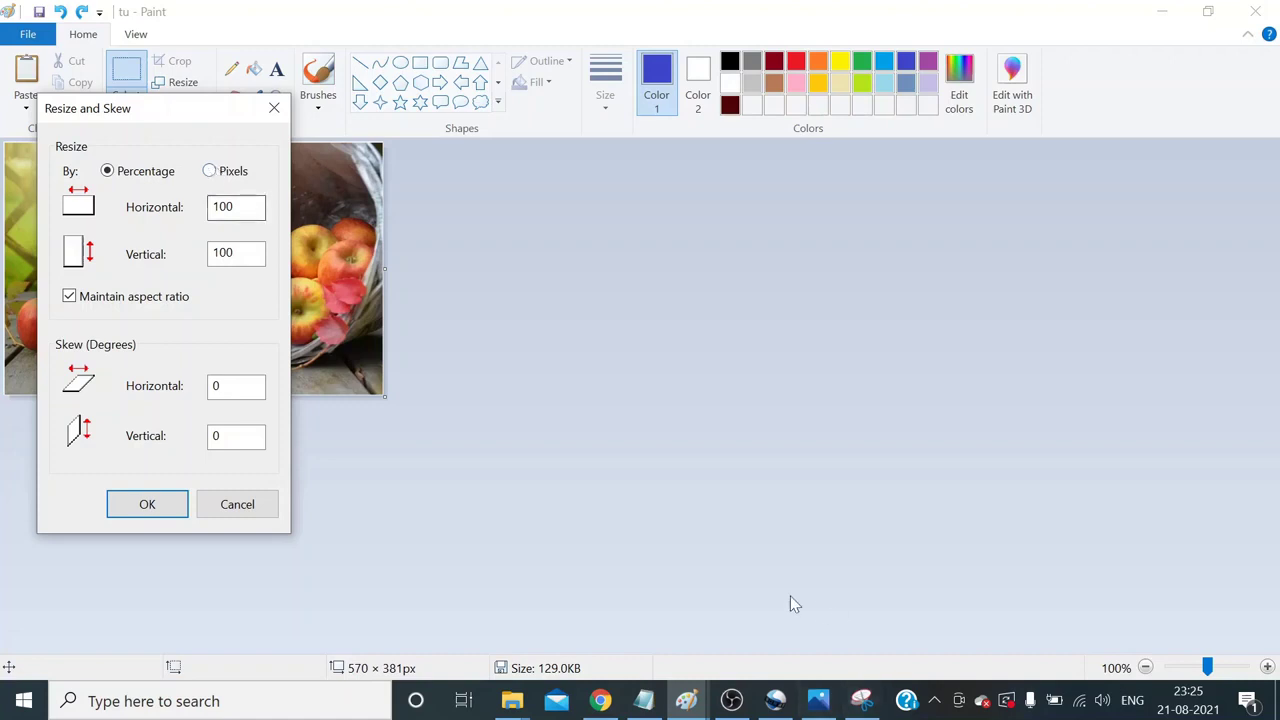
pyautogui.click(237, 514)
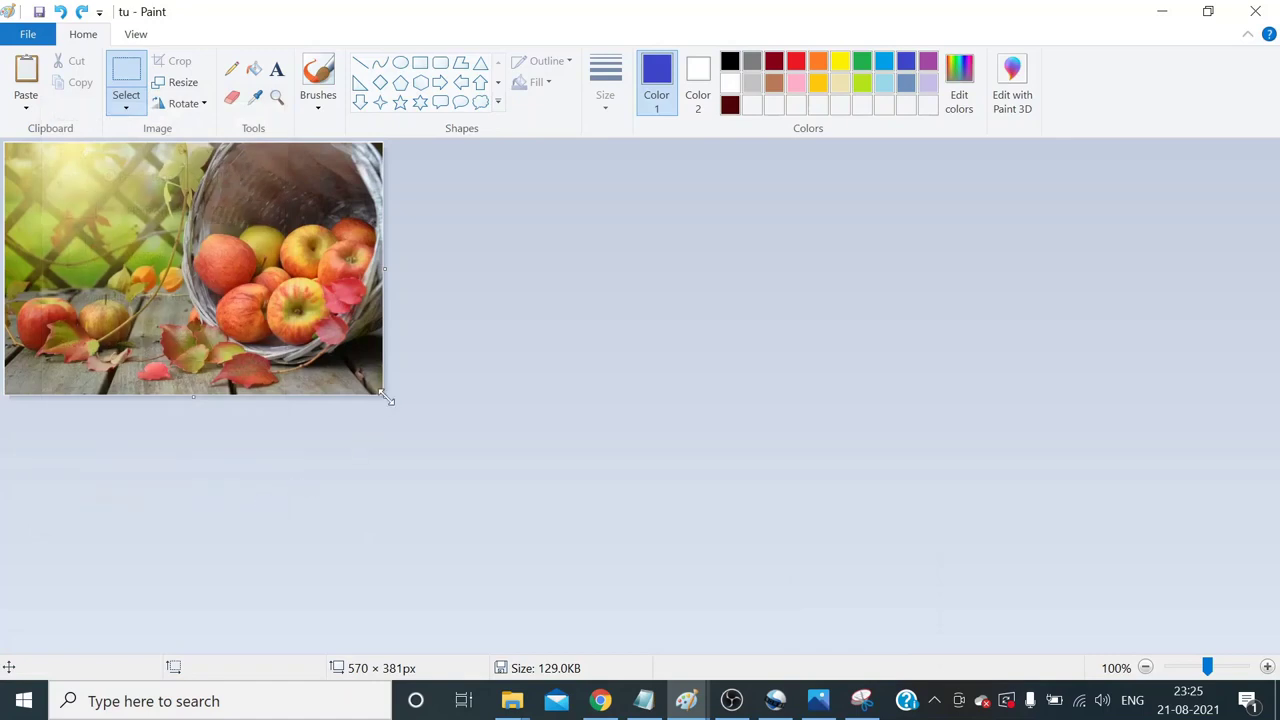
# - Enlarge the canvas to about 999 × 664 px and copy the apple basket snip from Snipping Tool
pyautogui.moveTo(386, 396); pyautogui.dragTo(670, 586)
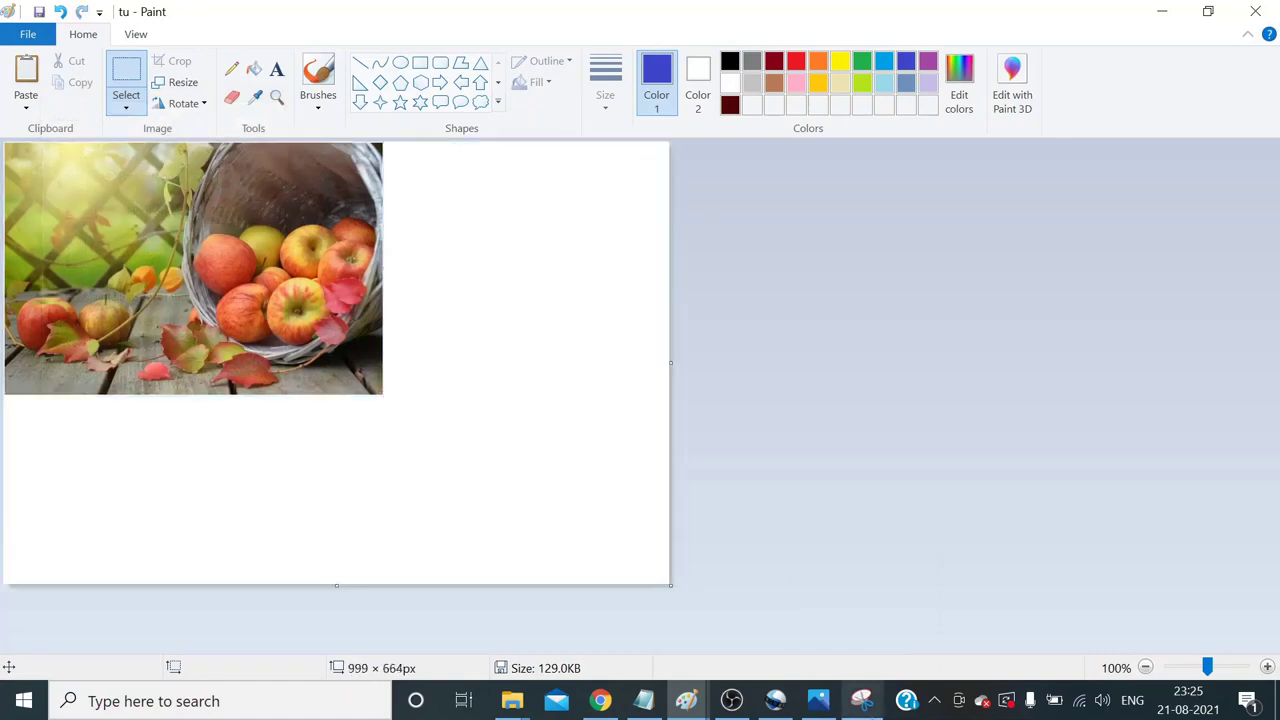
pyautogui.click(870, 705)
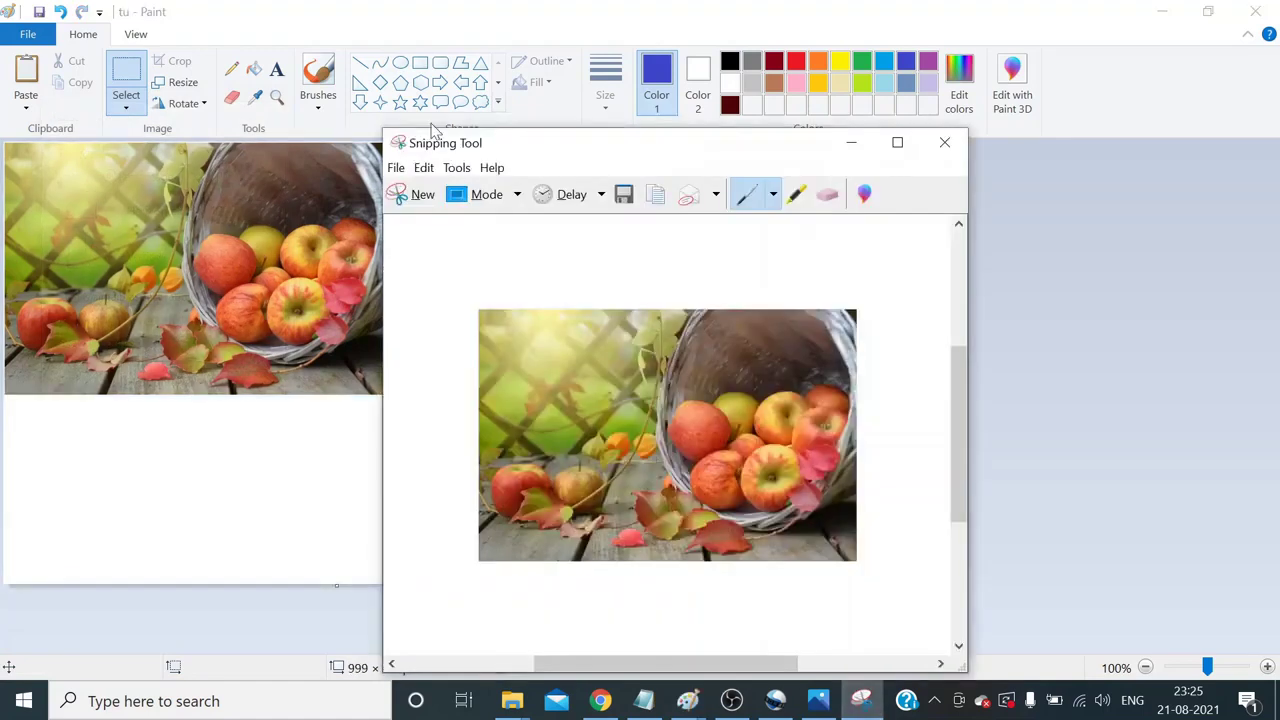
pyautogui.click(658, 197)
# - Switch back to Paint, paste the copied picture and stretch it to fill the whole enlarged canvas
pyautogui.click(246, 213)
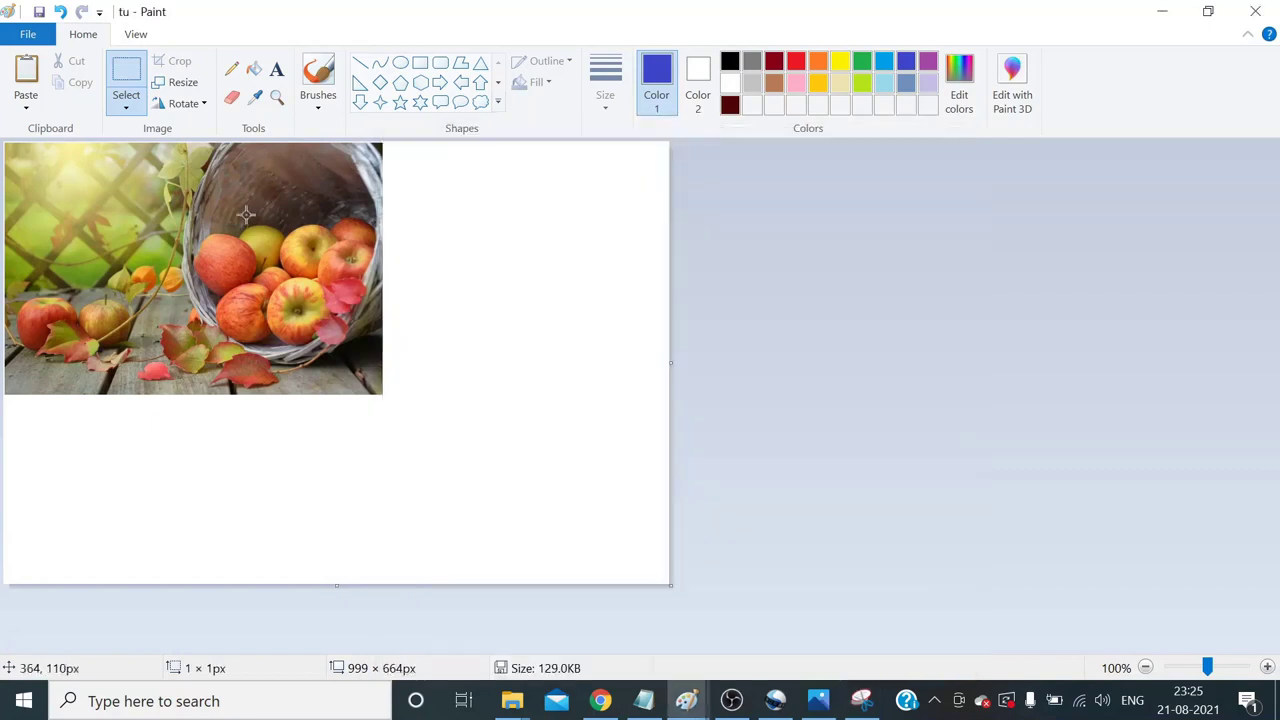
pyautogui.hotkey('ctrl', 'v')
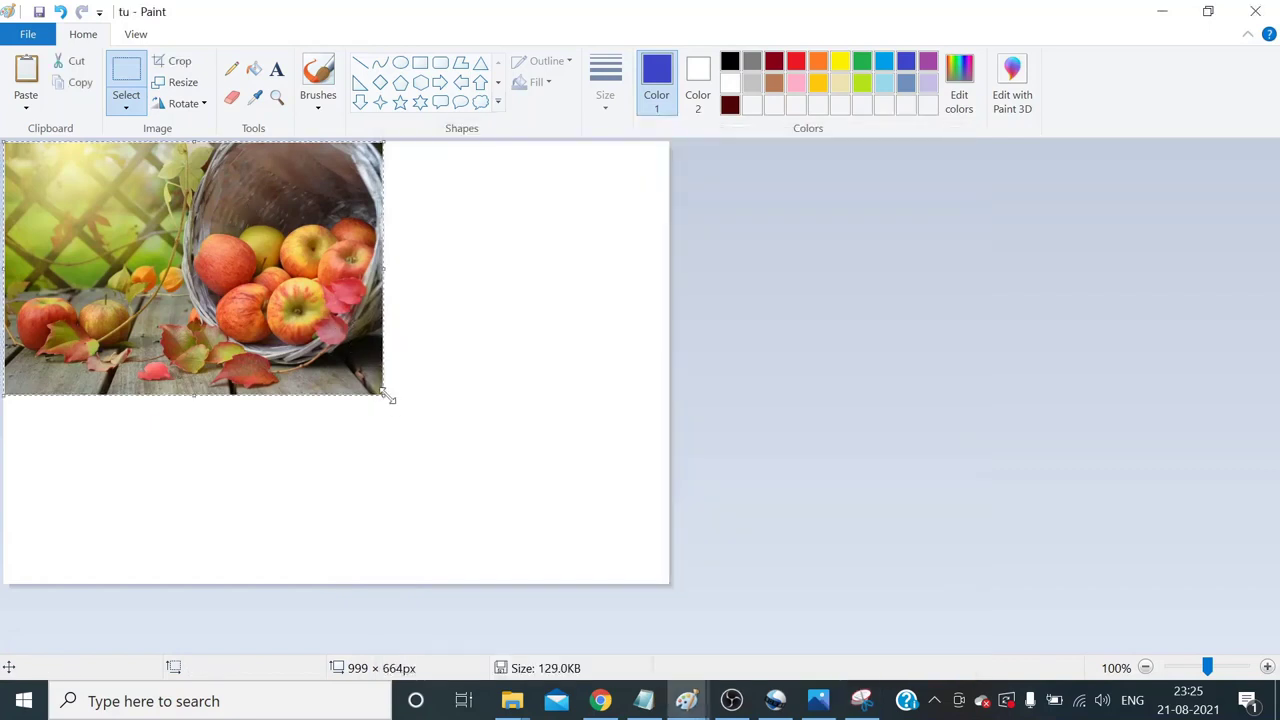
pyautogui.moveTo(388, 397); pyautogui.dragTo(671, 589)
pyautogui.click(800, 452)
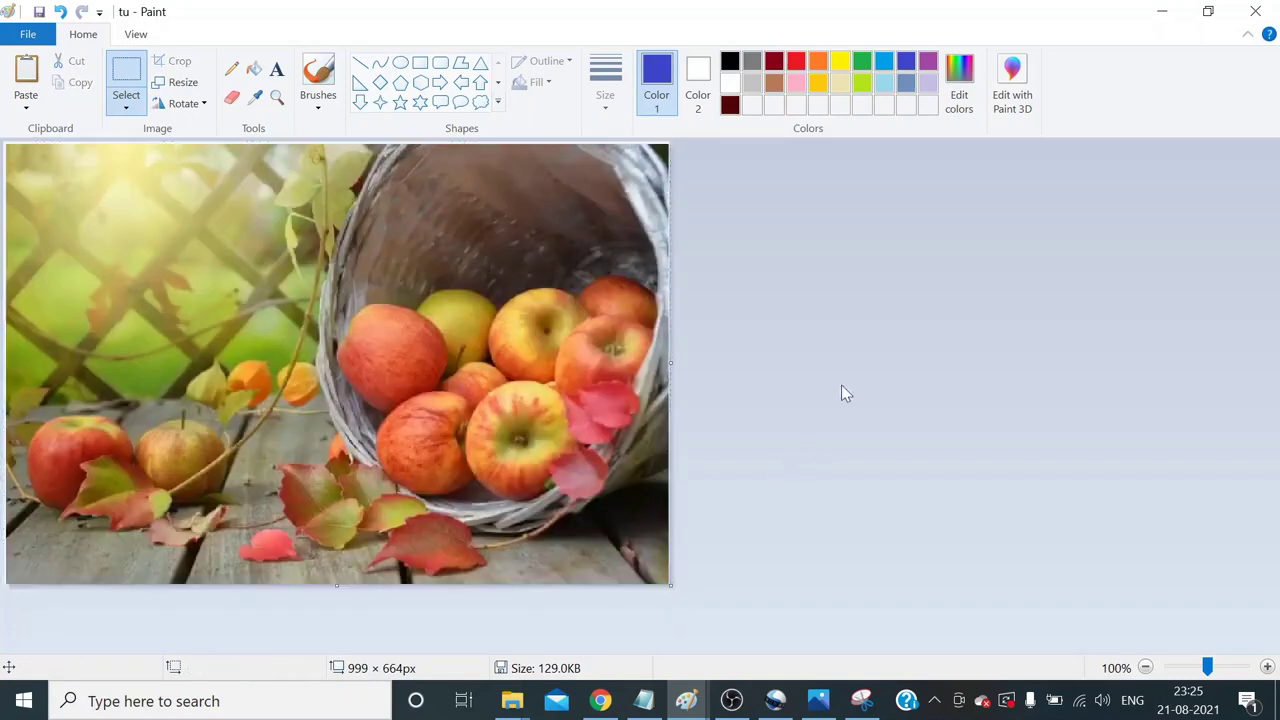
# - Resize the picture in pixels to 1600 horizontally and 900 vertically, without maintaining the aspect ratio
pyautogui.click(189, 83)
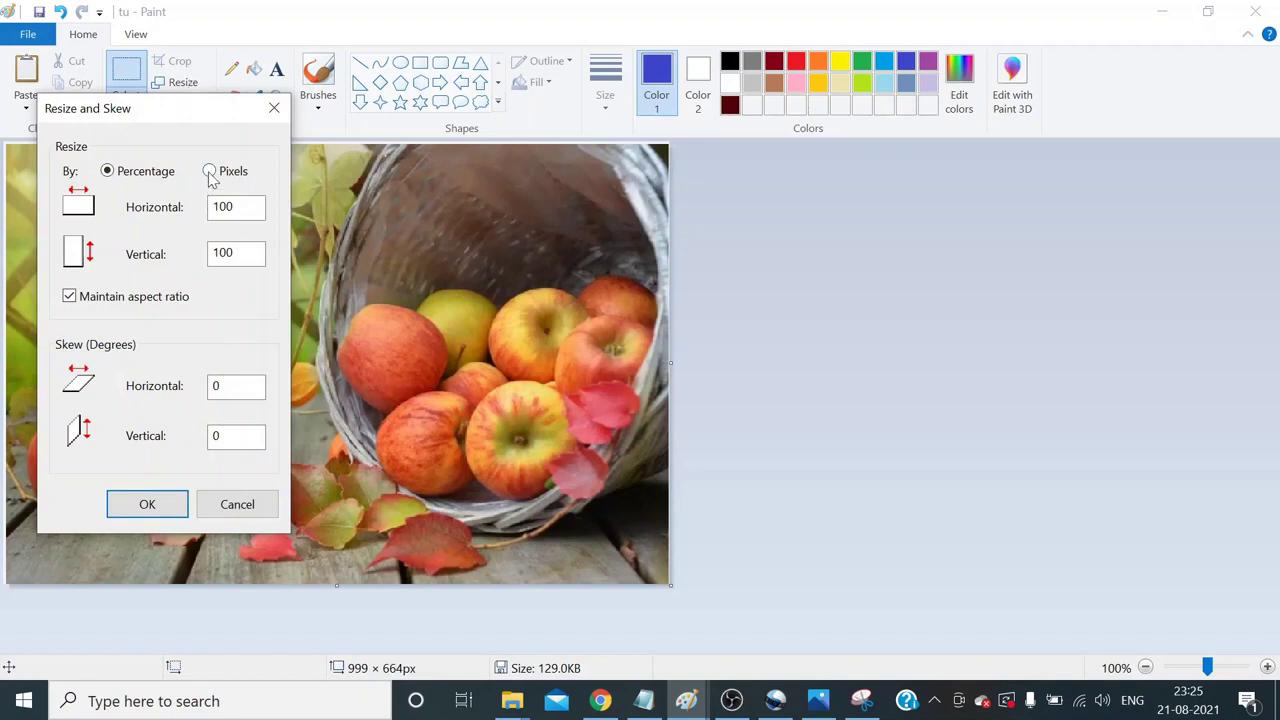
pyautogui.click(209, 172)
pyautogui.click(69, 297)
pyautogui.moveTo(262, 210); pyautogui.dragTo(198, 207)
pyautogui.press('BackSpace')
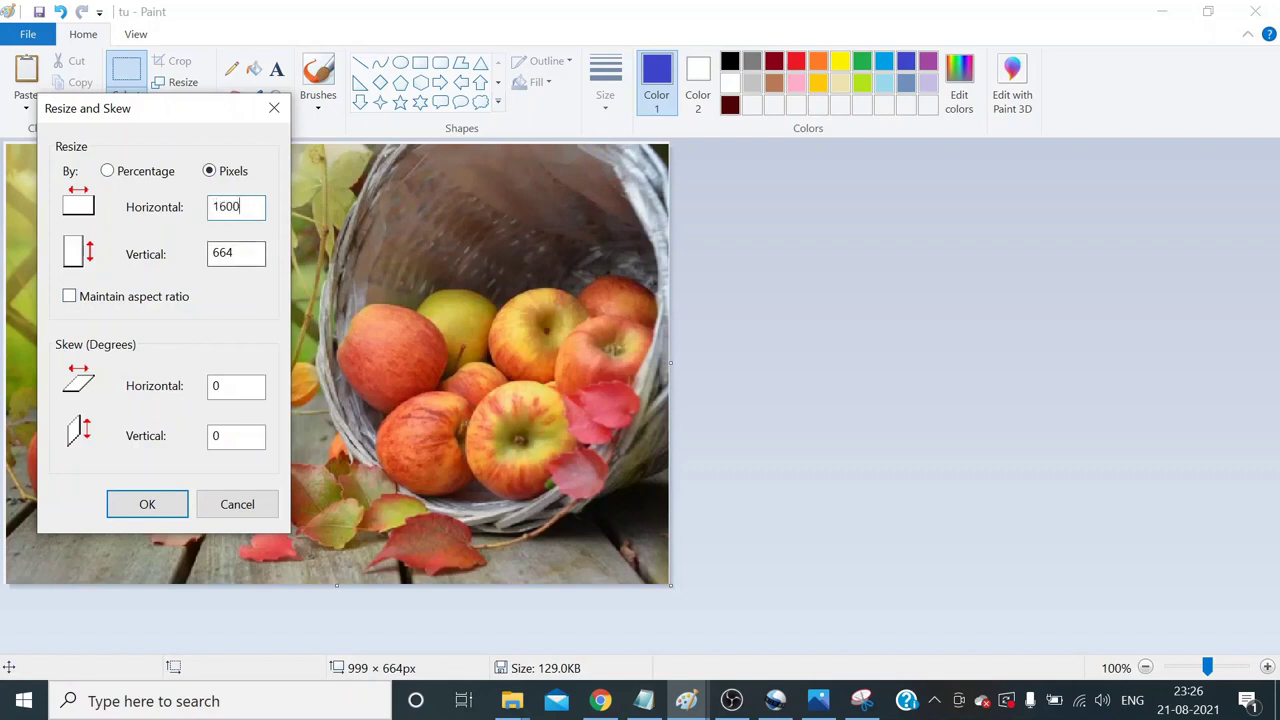
pyautogui.doubleClick(222, 253)
pyautogui.write('900')
pyautogui.click(148, 503)
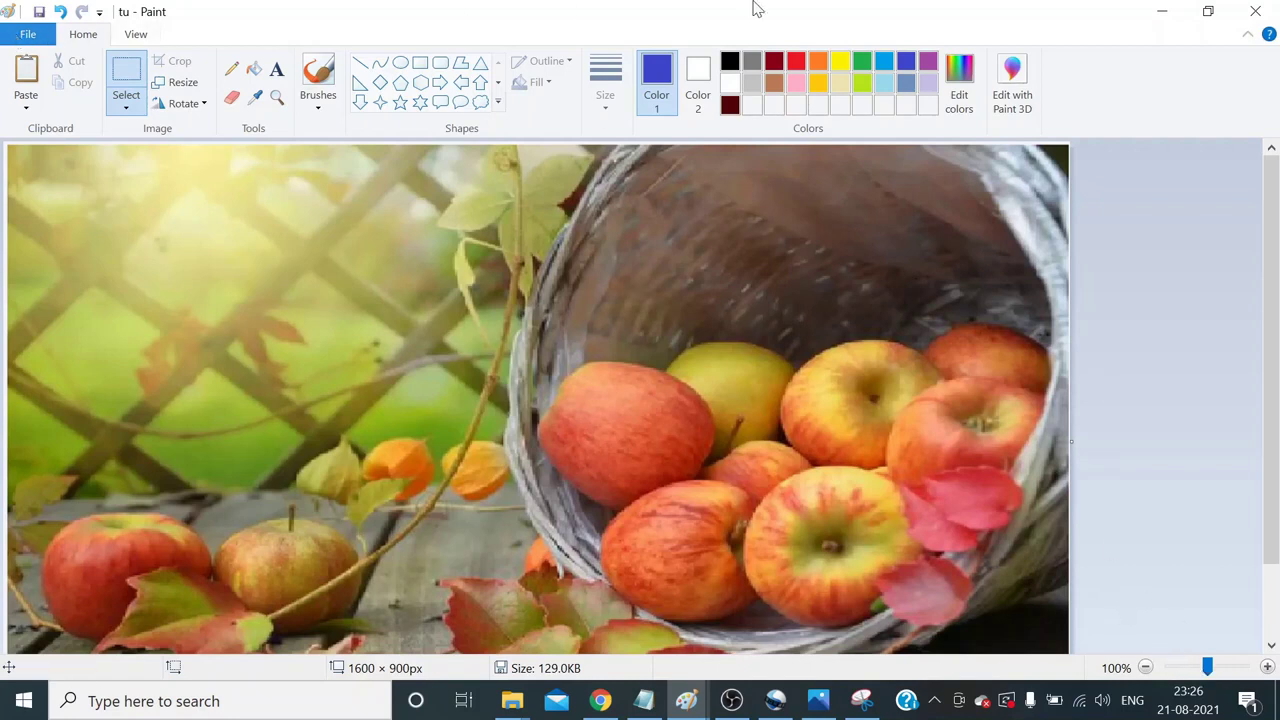
# - Save the picture at its new pixel dimensions
pyautogui.click(1145, 667)
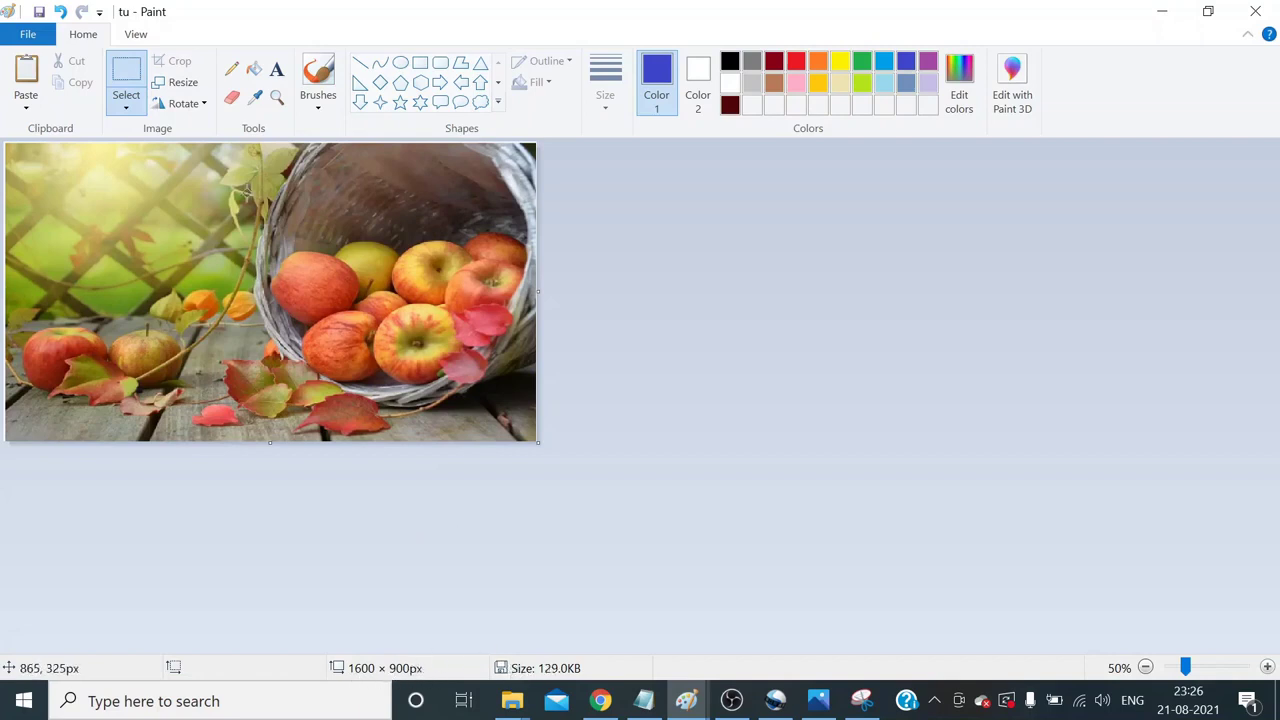
pyautogui.click(28, 34)
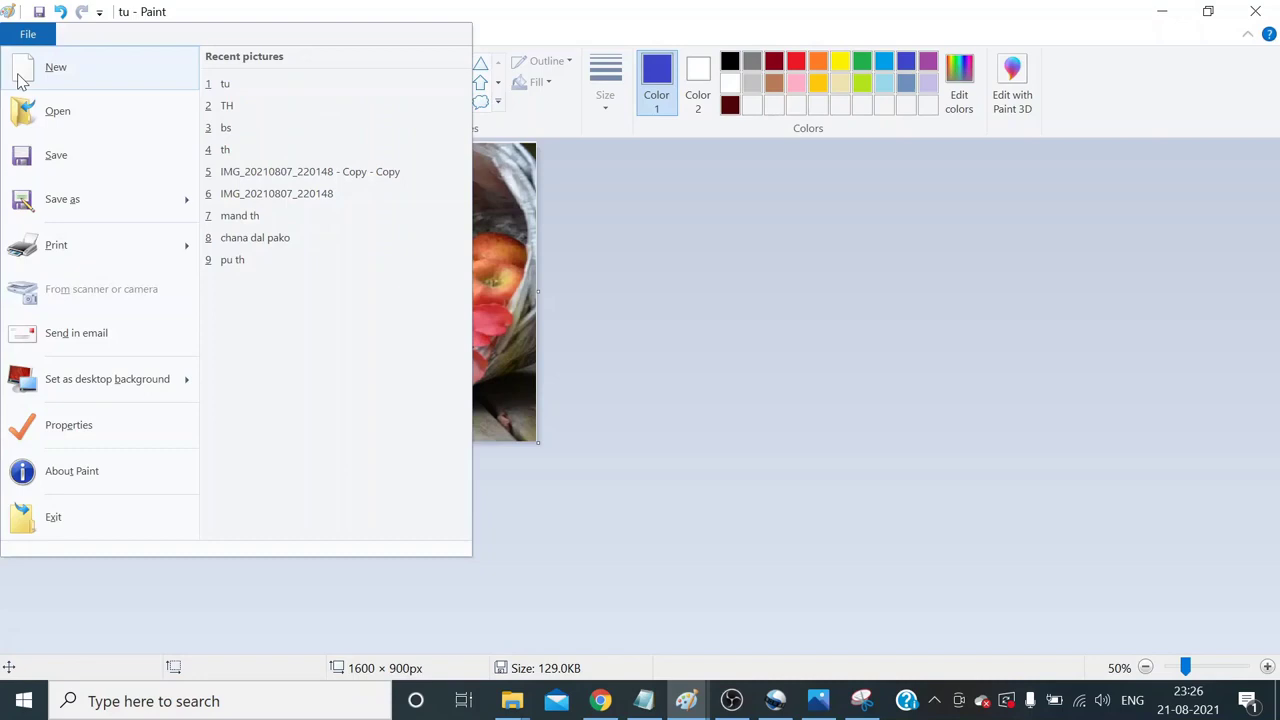
pyautogui.click(55, 160)
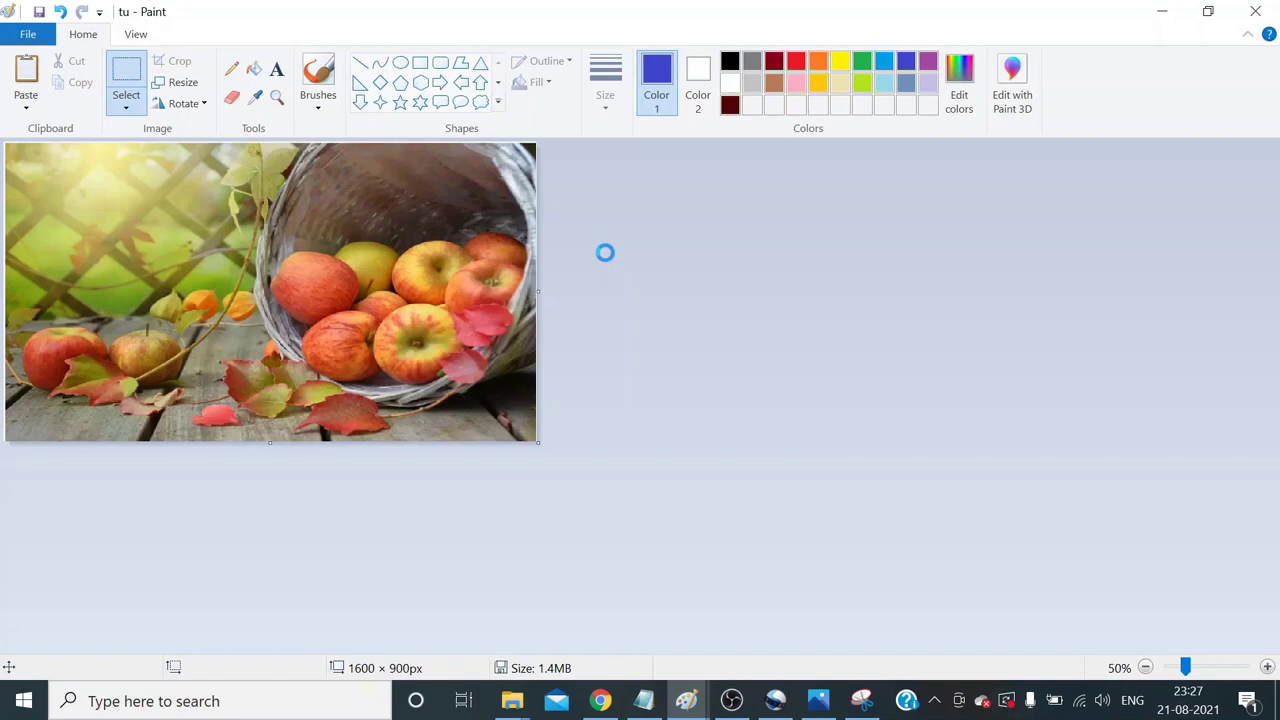
# - Skew the picture horizontally only, leaving the resize percentages at 100
pyautogui.click(182, 83)
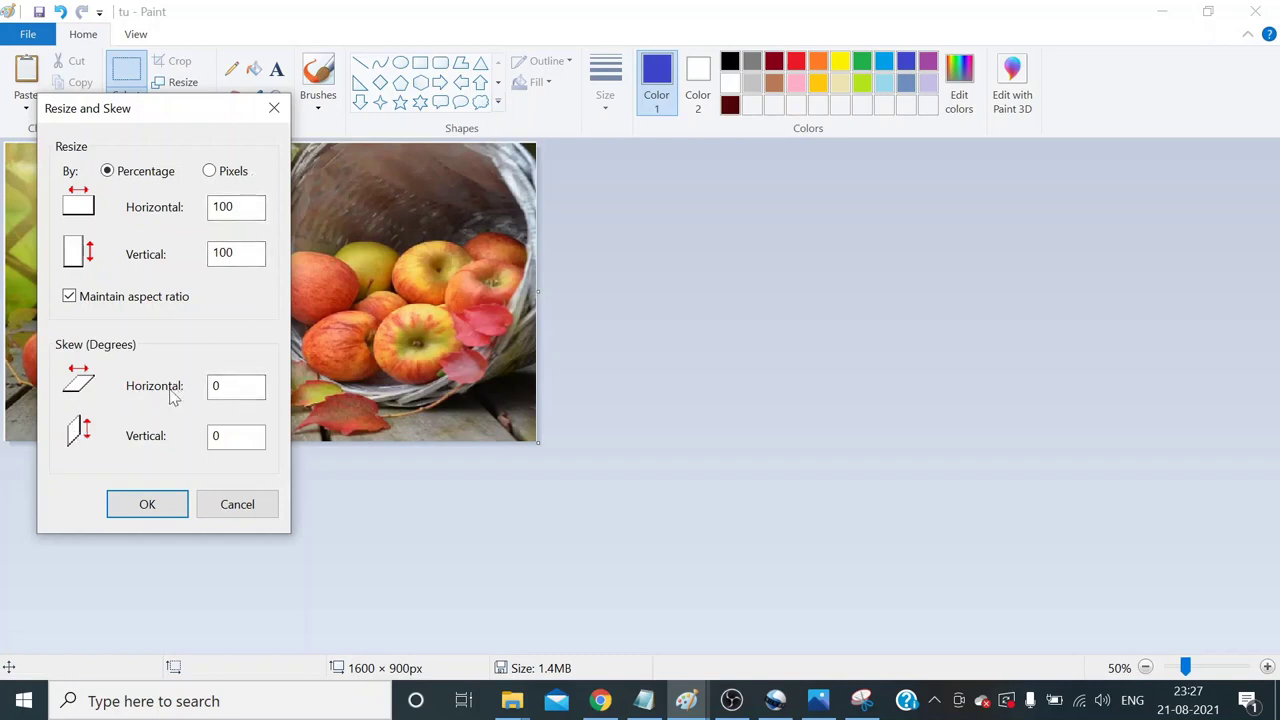
pyautogui.doubleClick(218, 387)
pyautogui.write('1')
pyautogui.click(160, 502)
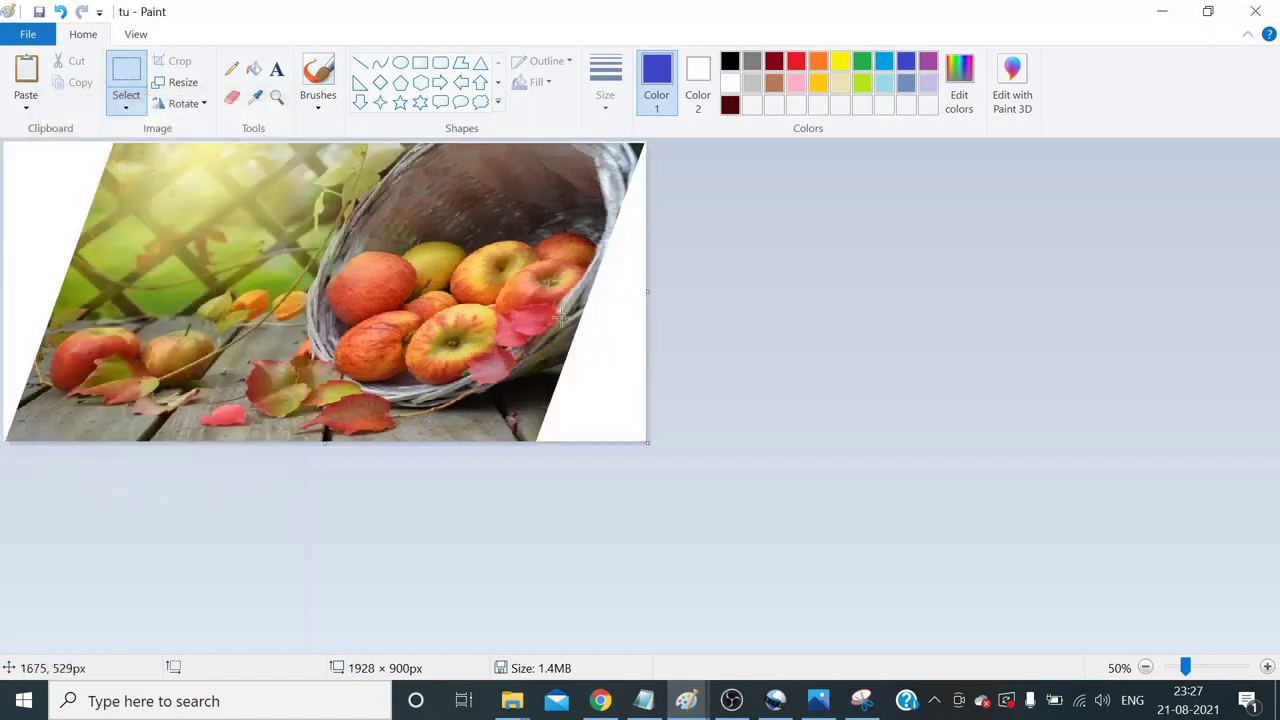
# - Skew the picture by 20 degrees both horizontally and vertically, and undo the vertical part
pyautogui.hotkey('ctrl', 'w')
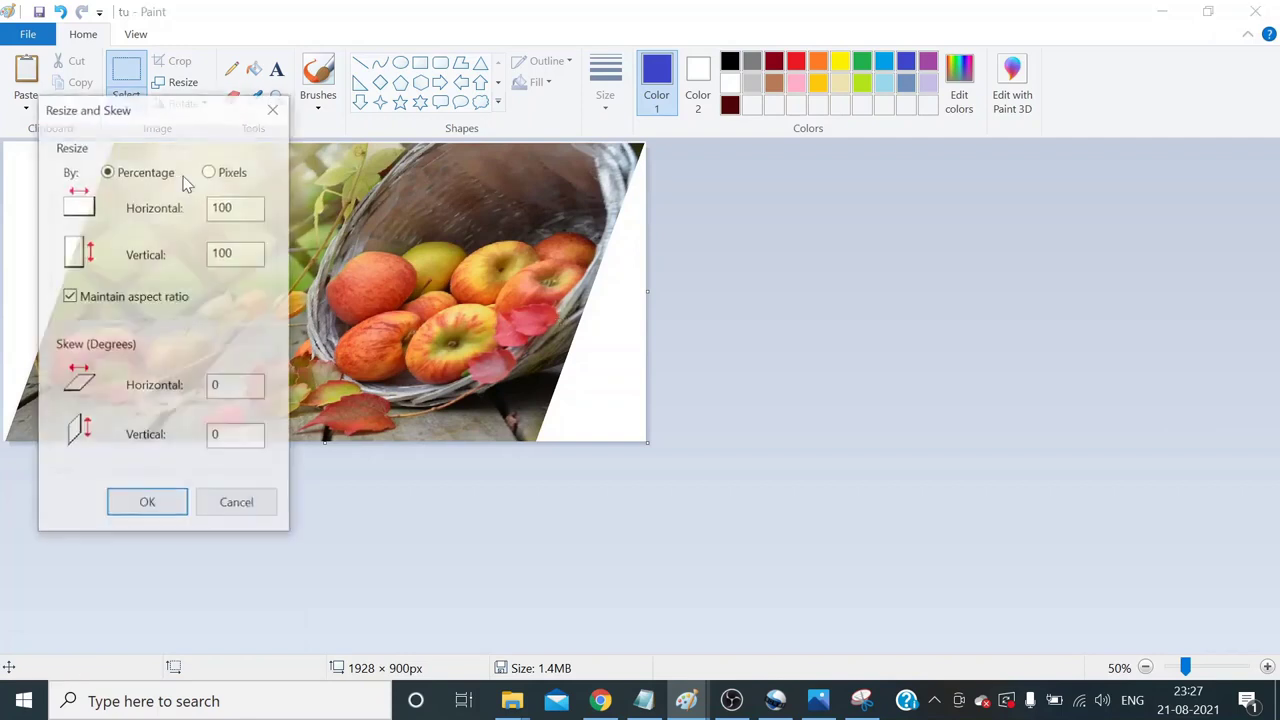
pyautogui.click(230, 386)
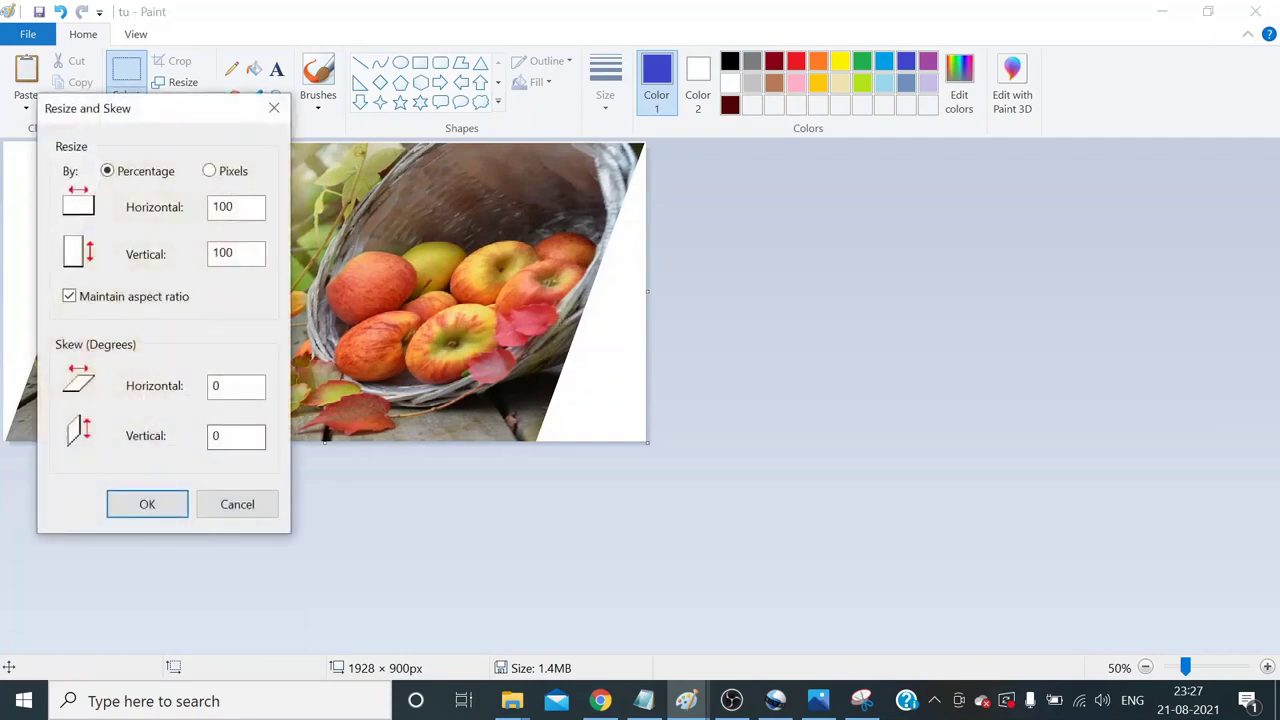
pyautogui.write('2')
pyautogui.press('Tab')
pyautogui.write('20')
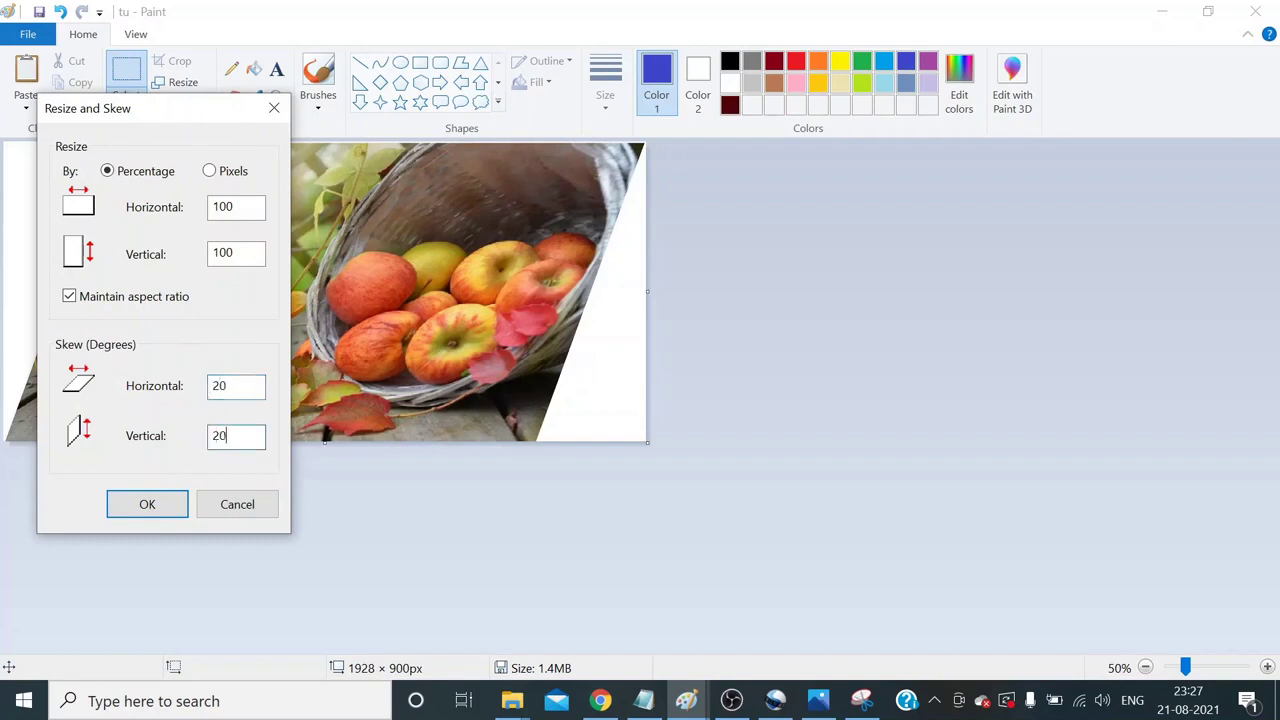
pyautogui.click(143, 505)
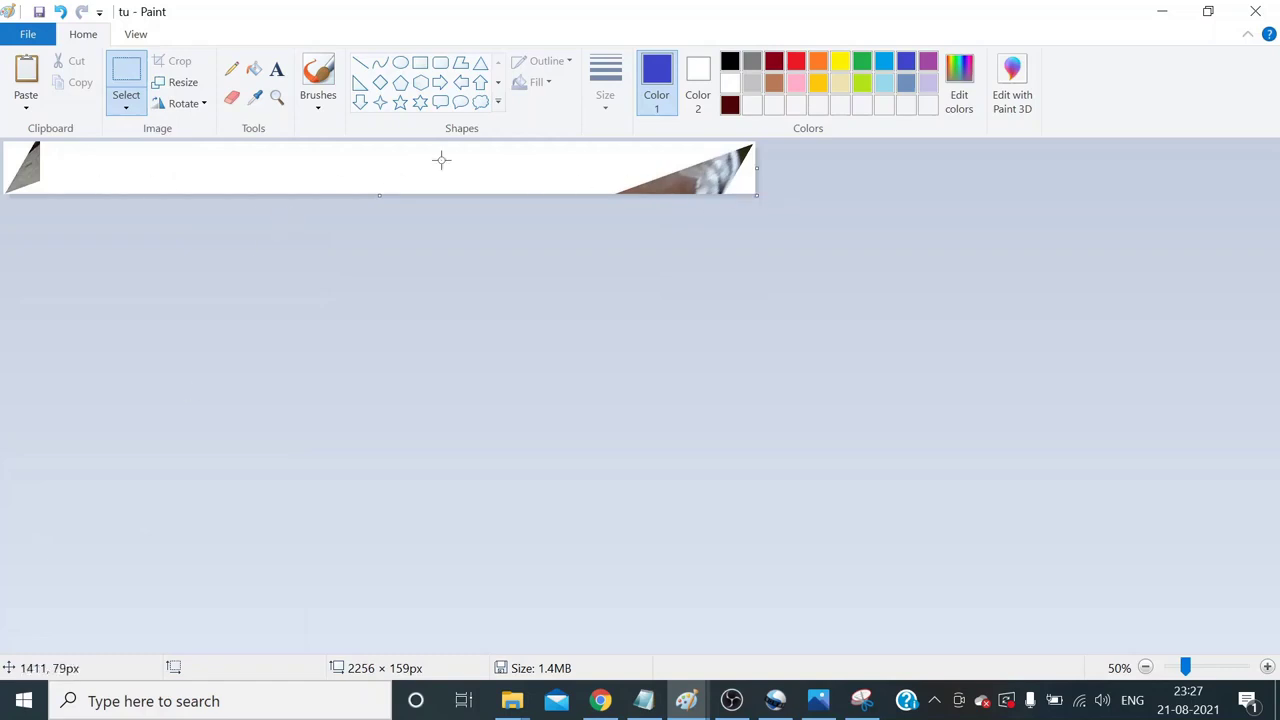
pyautogui.hotkey('ctrl', 'z')
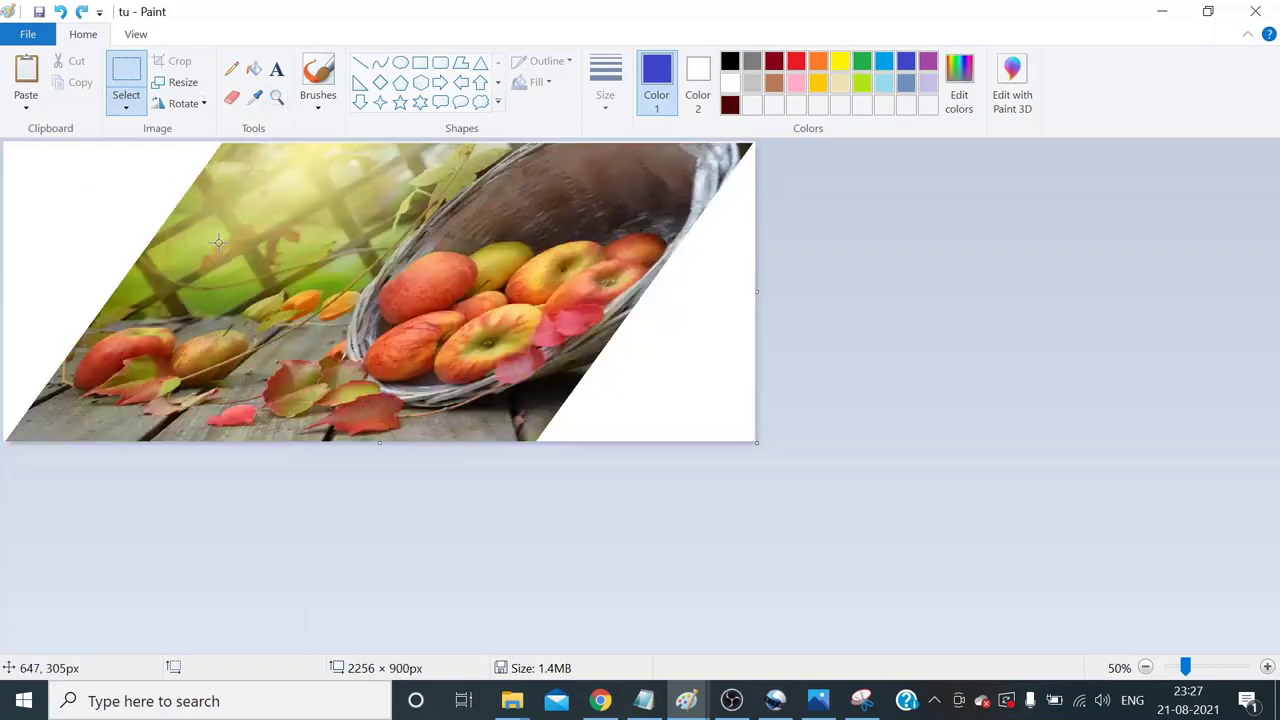
# - Try to skew the picture vertically and enlarge the canvas to about 2268 × 1072 px, and undo both changes
pyautogui.click(190, 88)
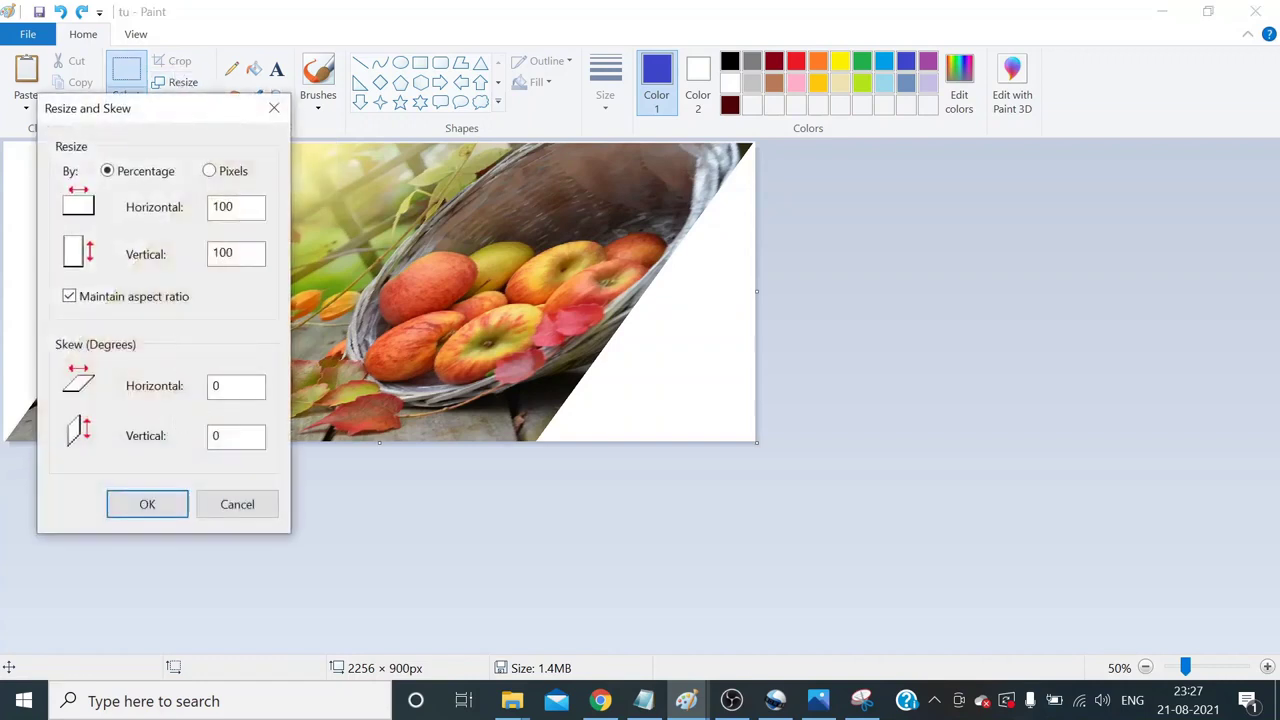
pyautogui.doubleClick(214, 437)
pyautogui.click(148, 506)
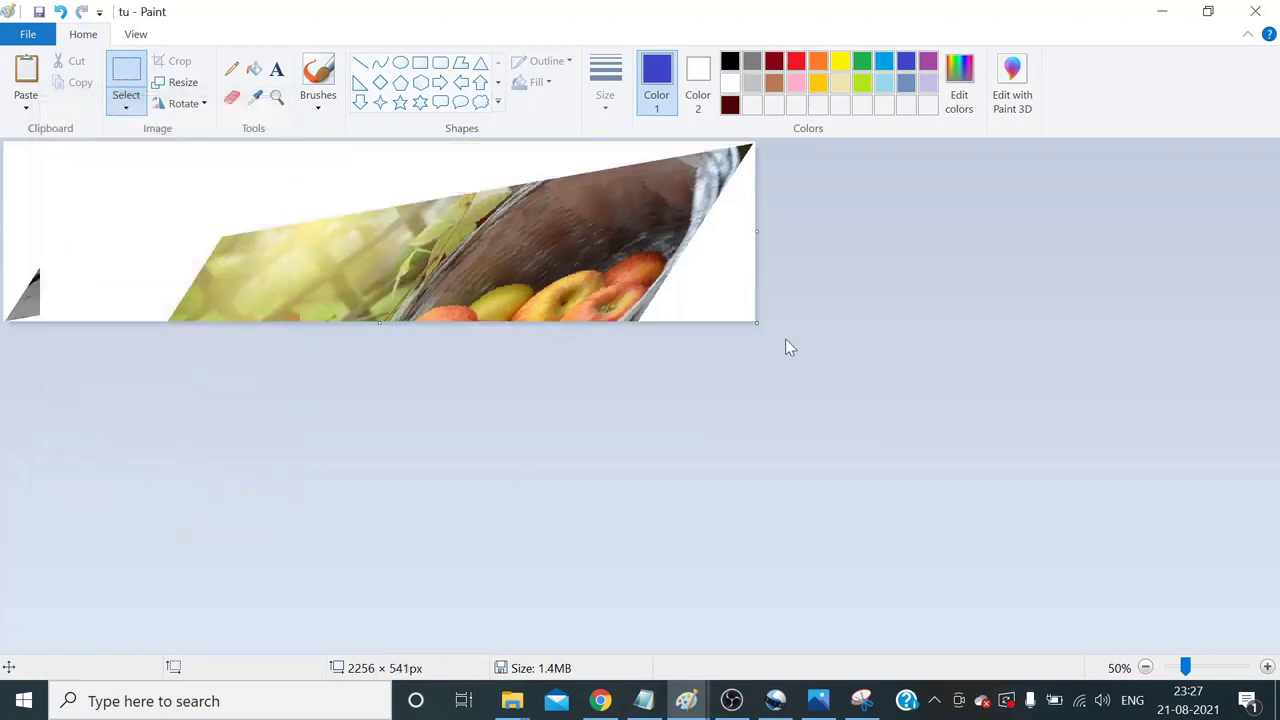
pyautogui.moveTo(757, 324); pyautogui.dragTo(760, 498)
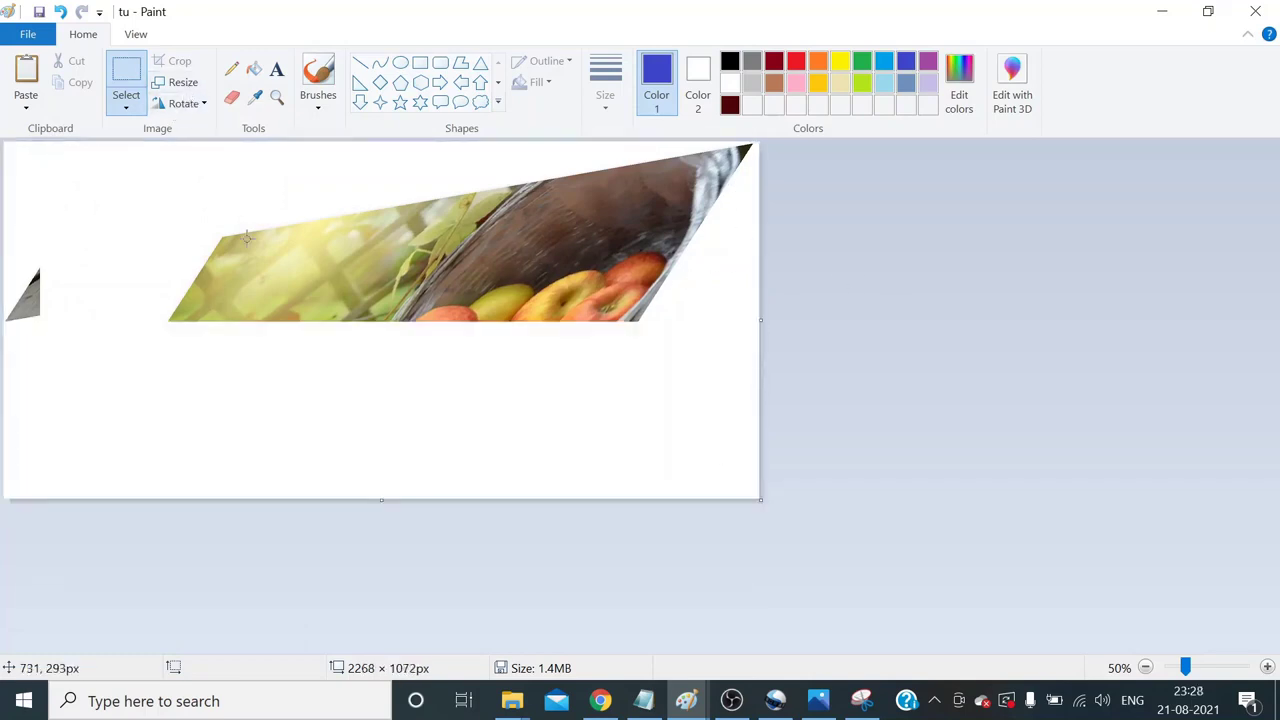
pyautogui.hotkey('ctrl', 'z')
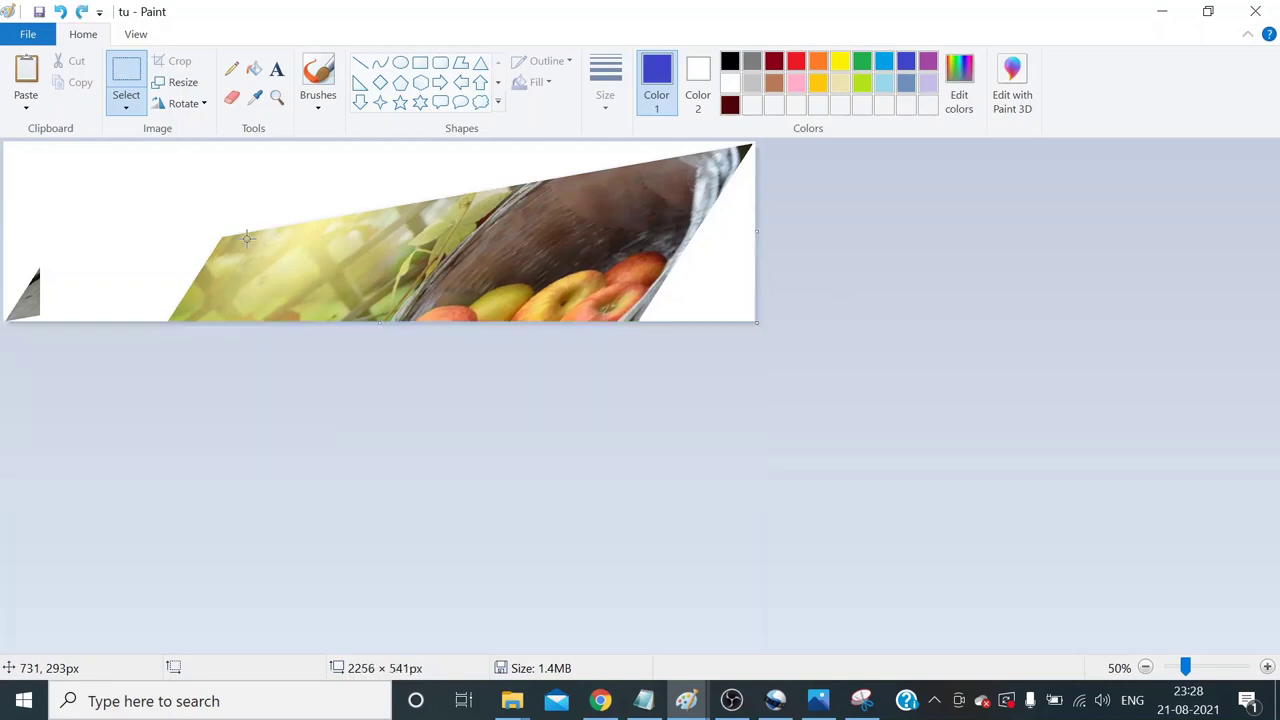
pyautogui.hotkey('ctrl', 'z')
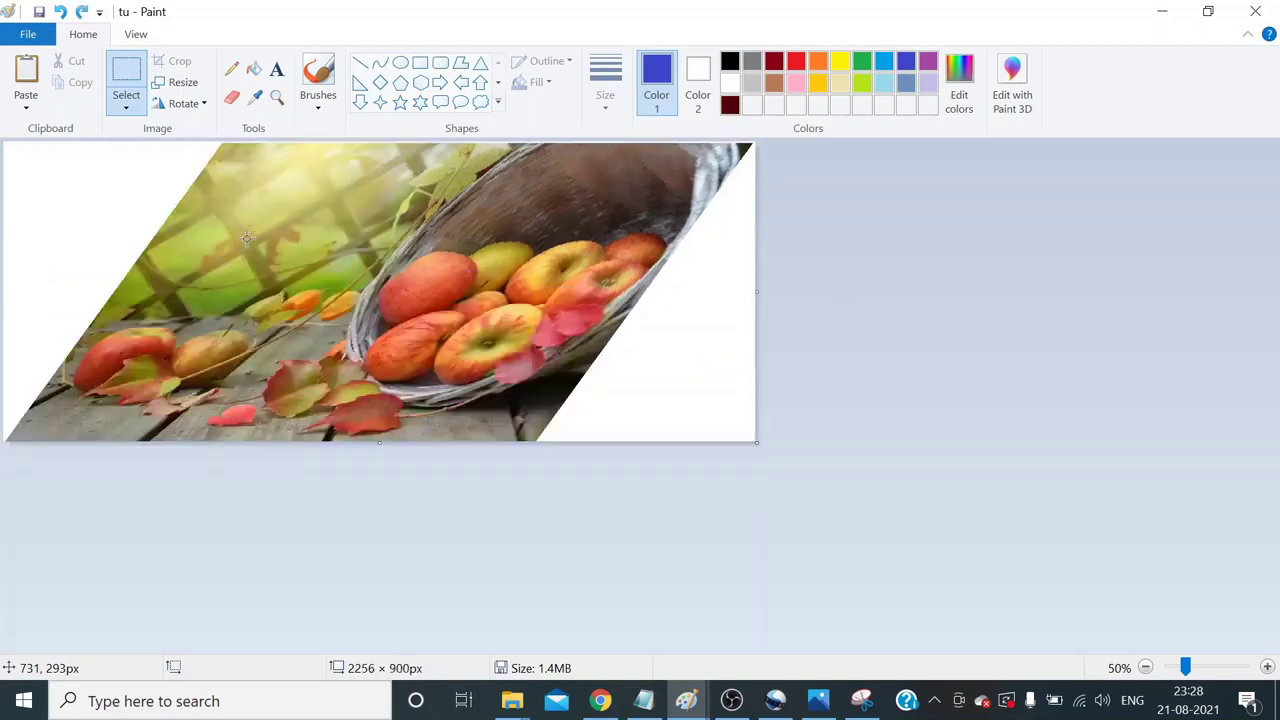
# - Open the Resize and Skew options for the horizontally skewed picture
pyautogui.click(179, 82)
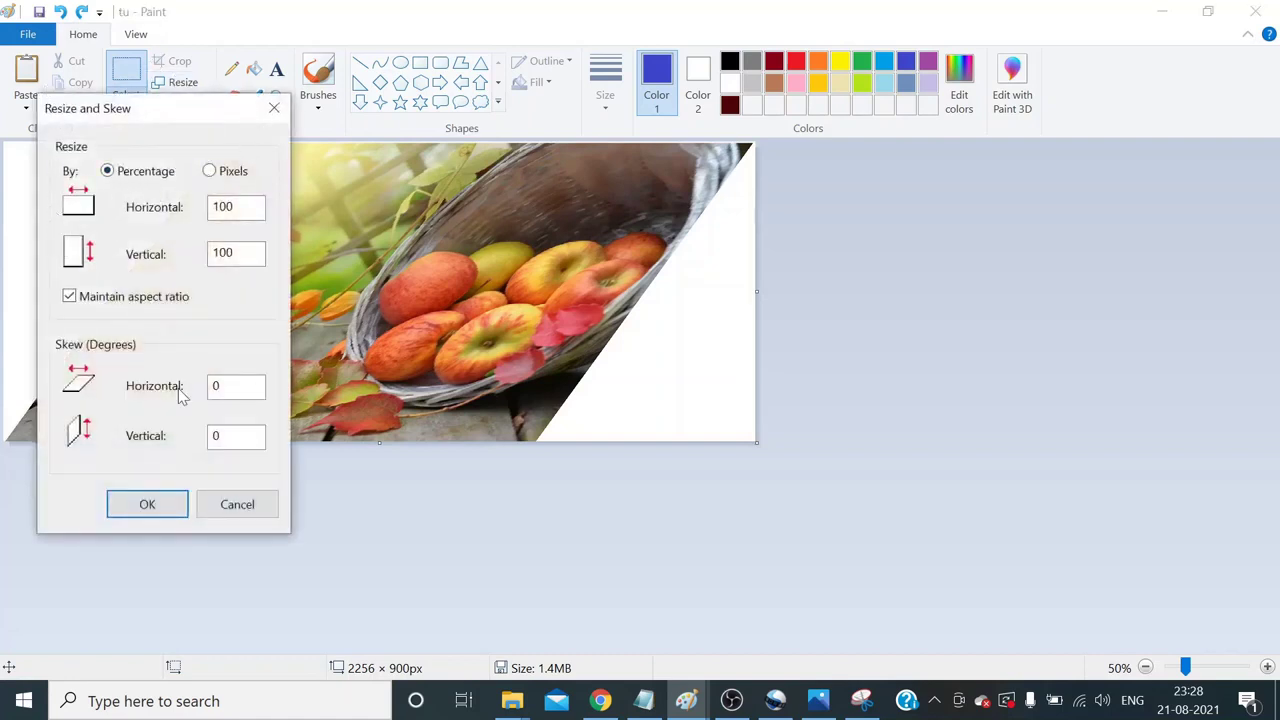